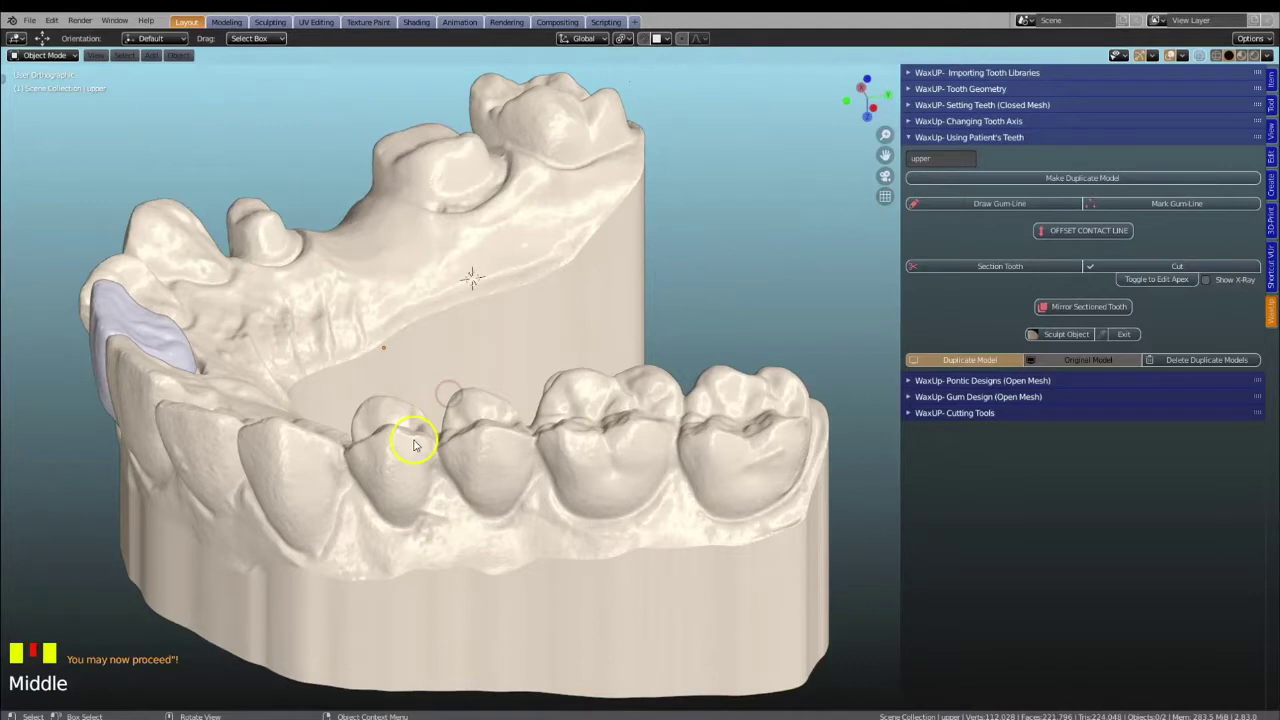
- Show the duplicate model in place of the original model
shift+middle_drag(415, 445, 443, 428)
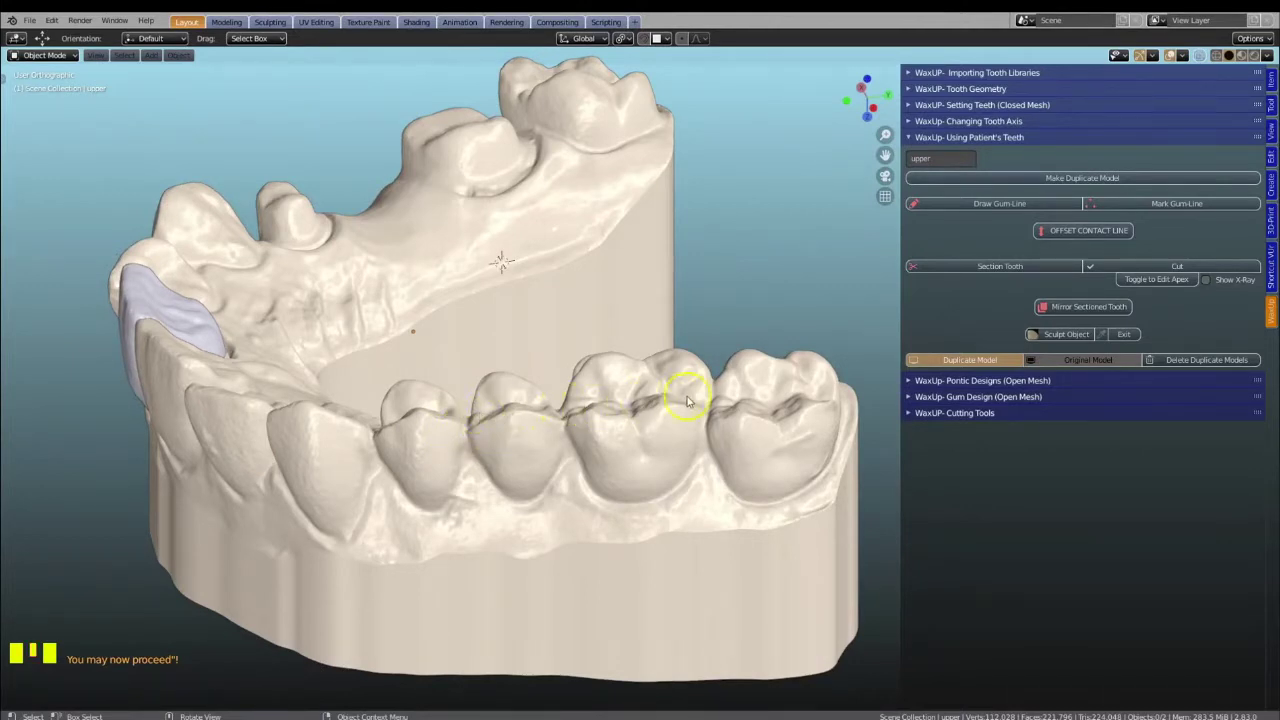
click(1063, 362)
click(990, 361)
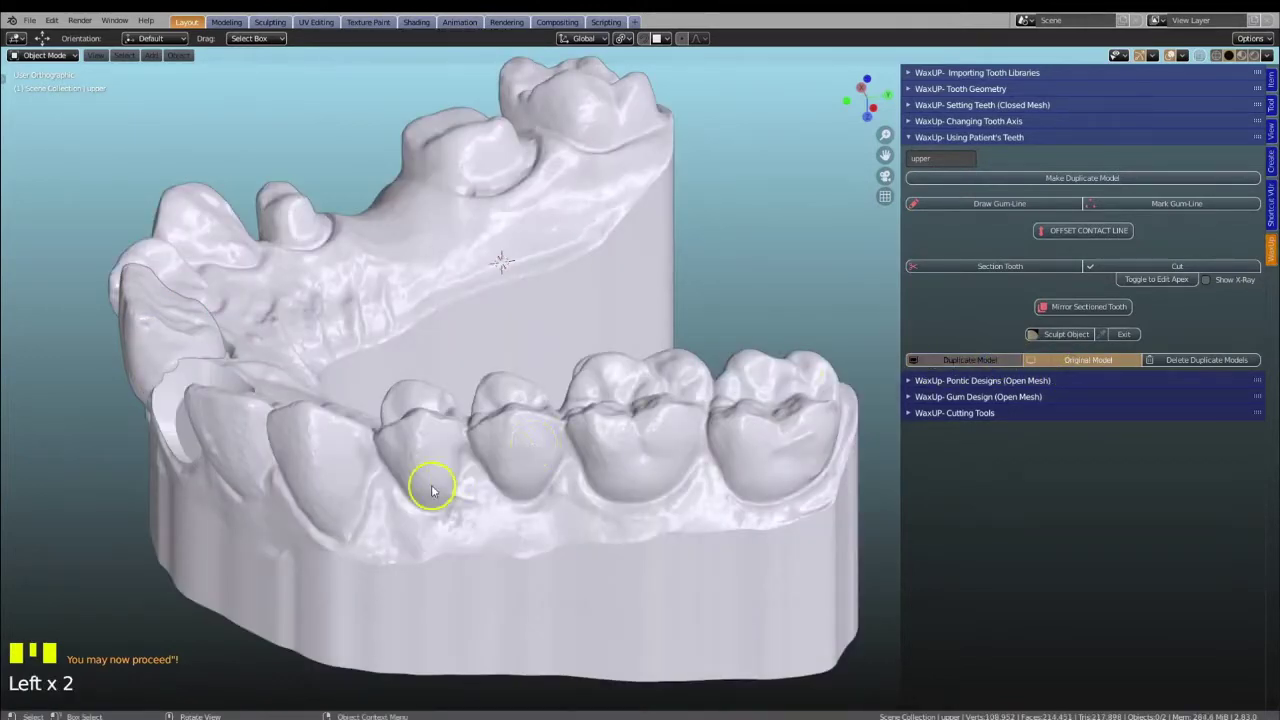
- Select the duplicate model and place the 3D cursor at the gum between the canine and the first premolar
middle_drag(370, 508, 645, 381)
scroll(365, 512, up, 2)
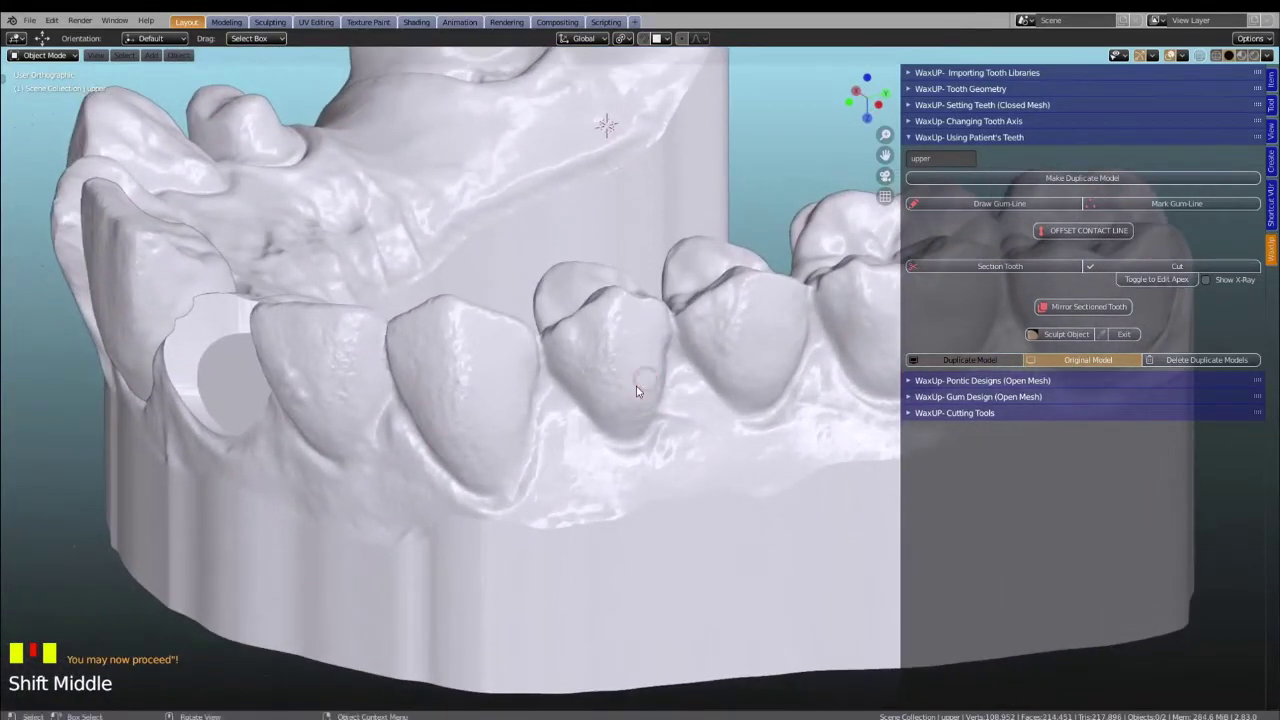
scroll(637, 391, up, 1)
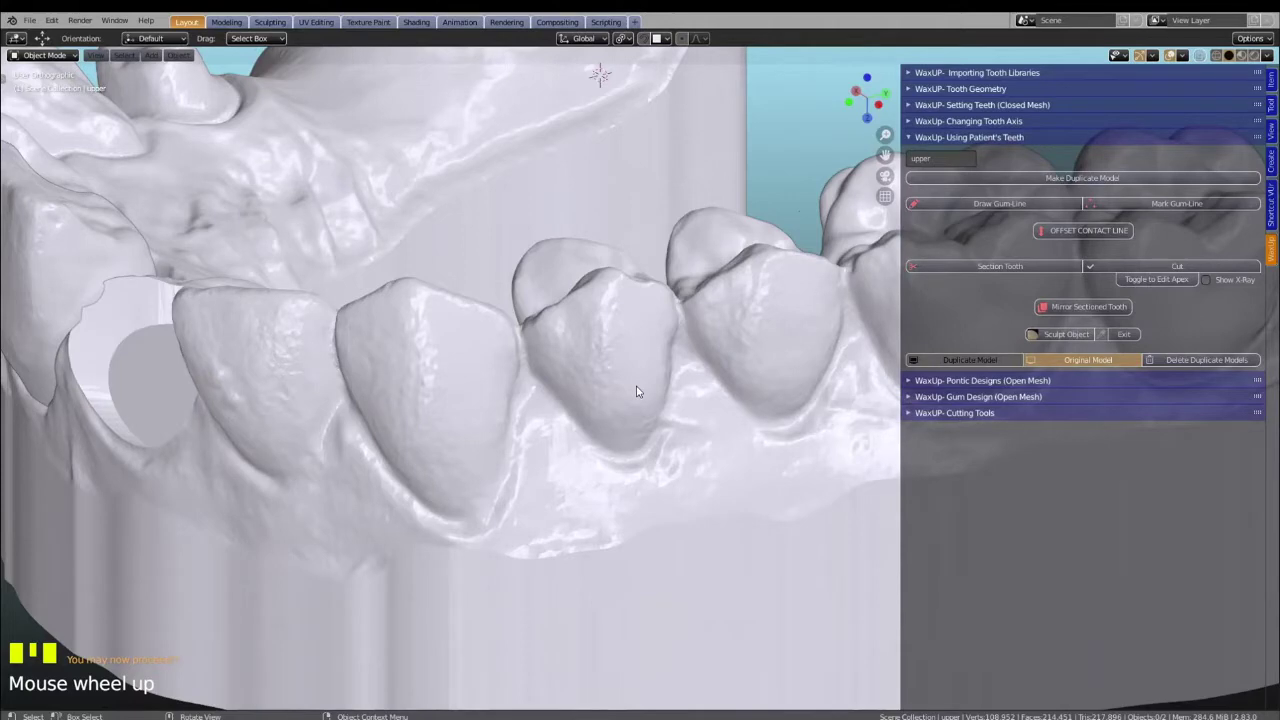
scroll(636, 391, up, 1)
scroll(580, 392, down, 1)
click(531, 390)
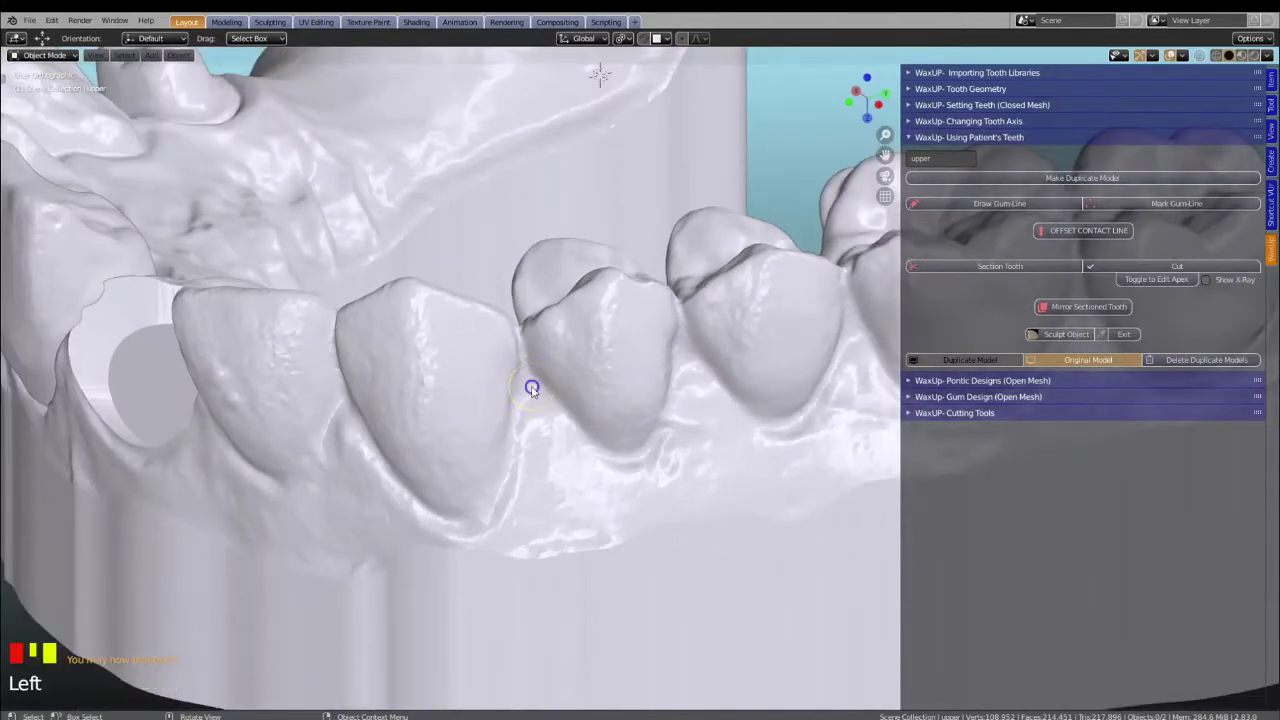
shift+right_click(533, 391)
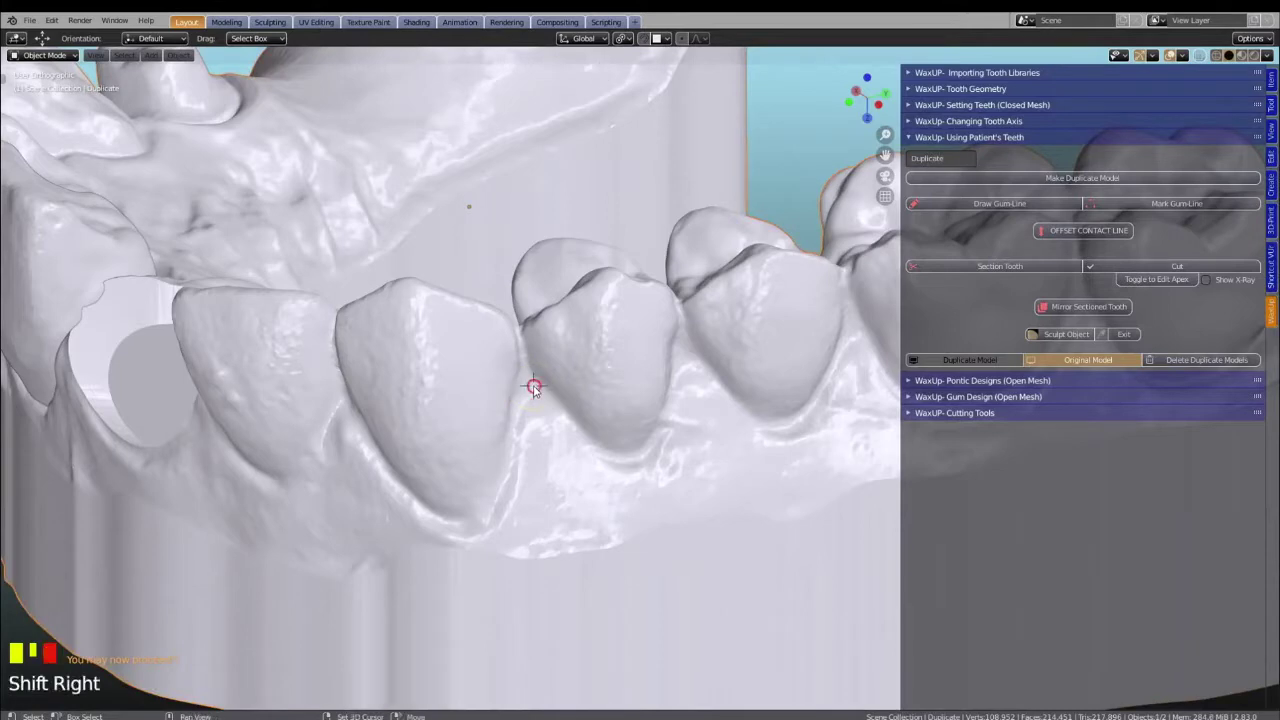
shift+middle_drag(630, 390, 586, 409)
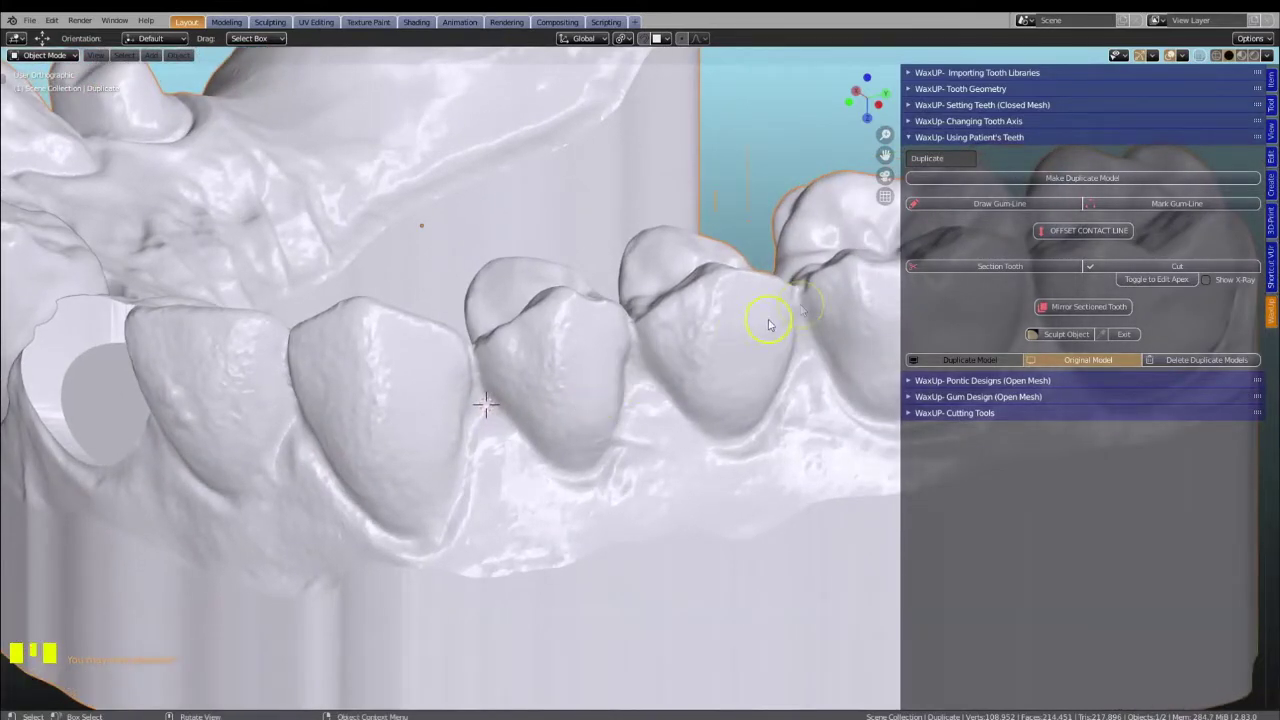
- Start a gum line at the 3D cursor and draw it along the first premolar's outer side to the next papilla
click(987, 205)
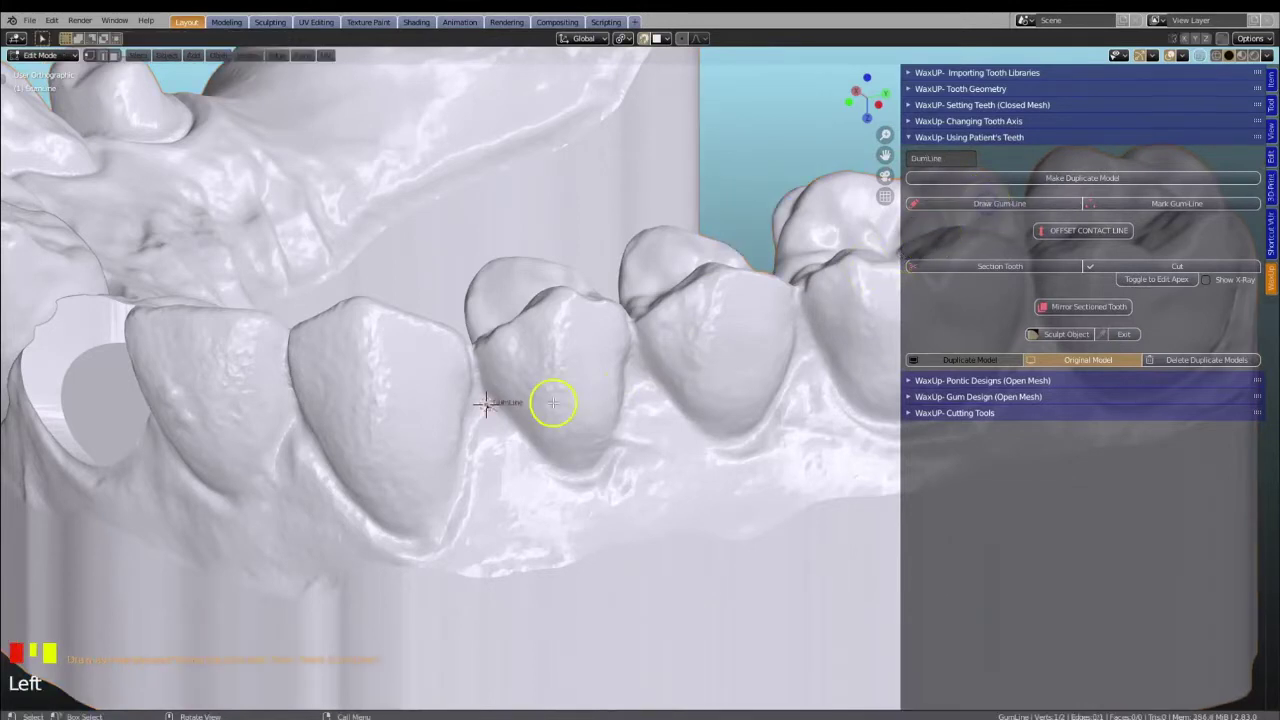
key(g)
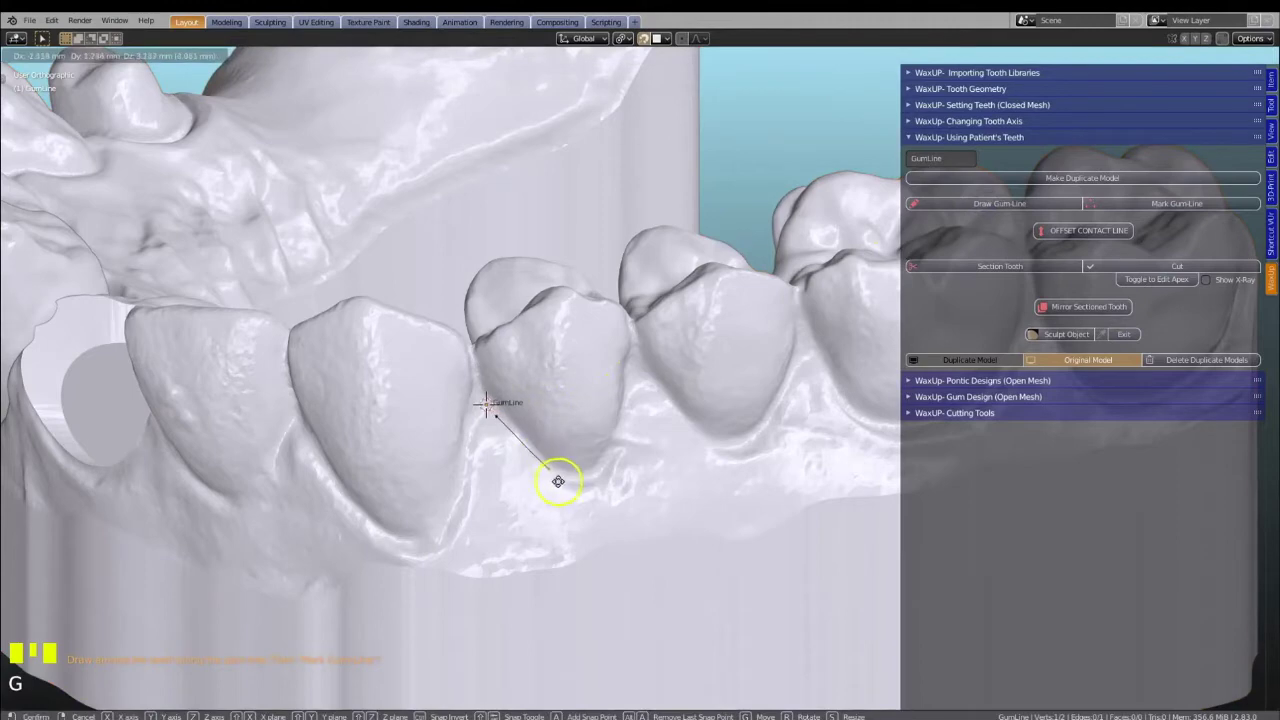
click(571, 489)
mouse_move(571, 489)
middle_down()
mouse_move(592, 494)
mouse_move(577, 501)
middle_up()
key(e)
click(609, 460)
key(e)
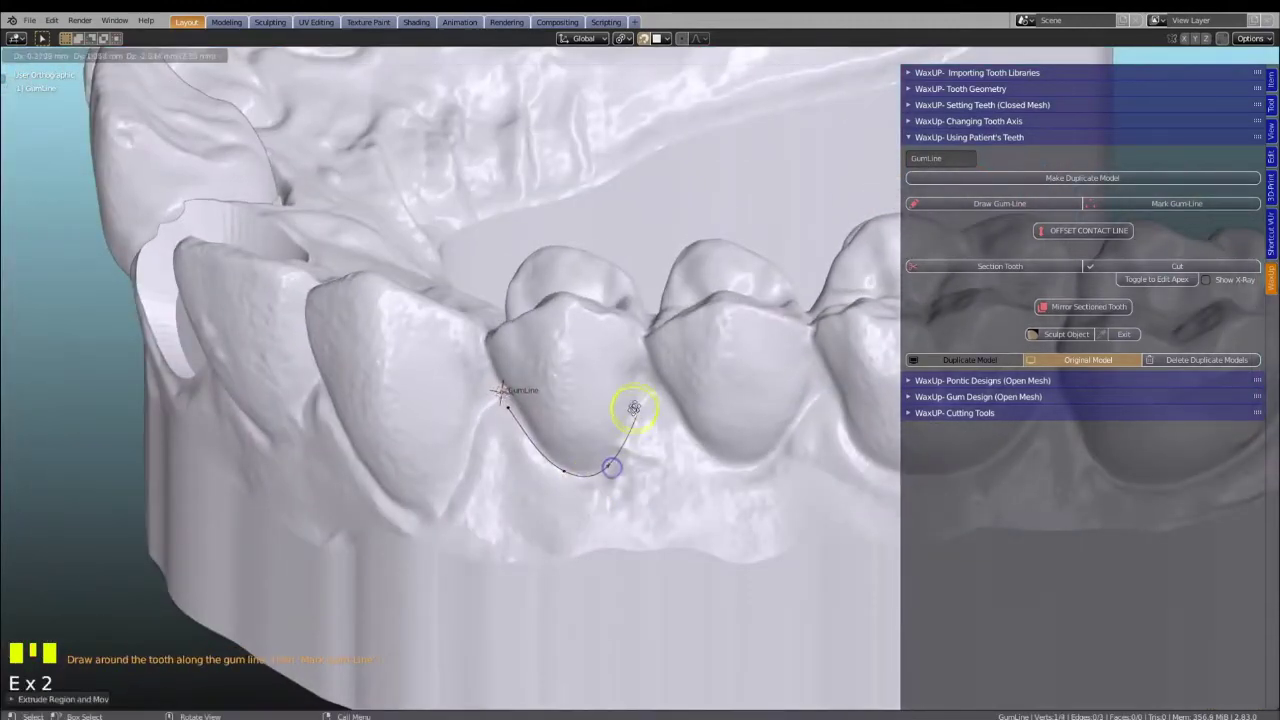
key(e)
key(e)
click(658, 389)
- Extend the gum line along the second premolar's outer side up to the papilla before the first molar
key(e)
click(727, 472)
key(e)
click(789, 430)
key(e)
click(814, 376)
key(e)
click(818, 378)
- Continue the gum line along the first molar's outer side up to the gap before the second molar
key(e)
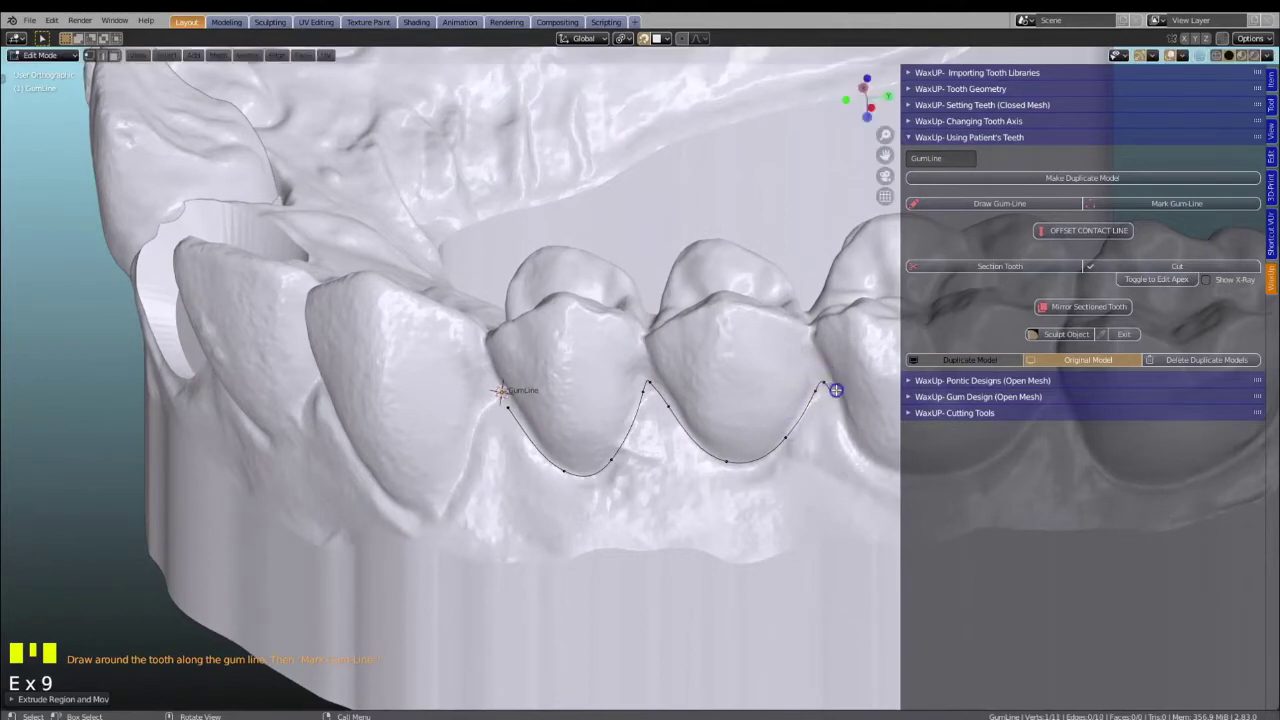
click(835, 392)
key(e)
click(894, 466)
shift+middle_drag(814, 450, 357, 503)
key(e)
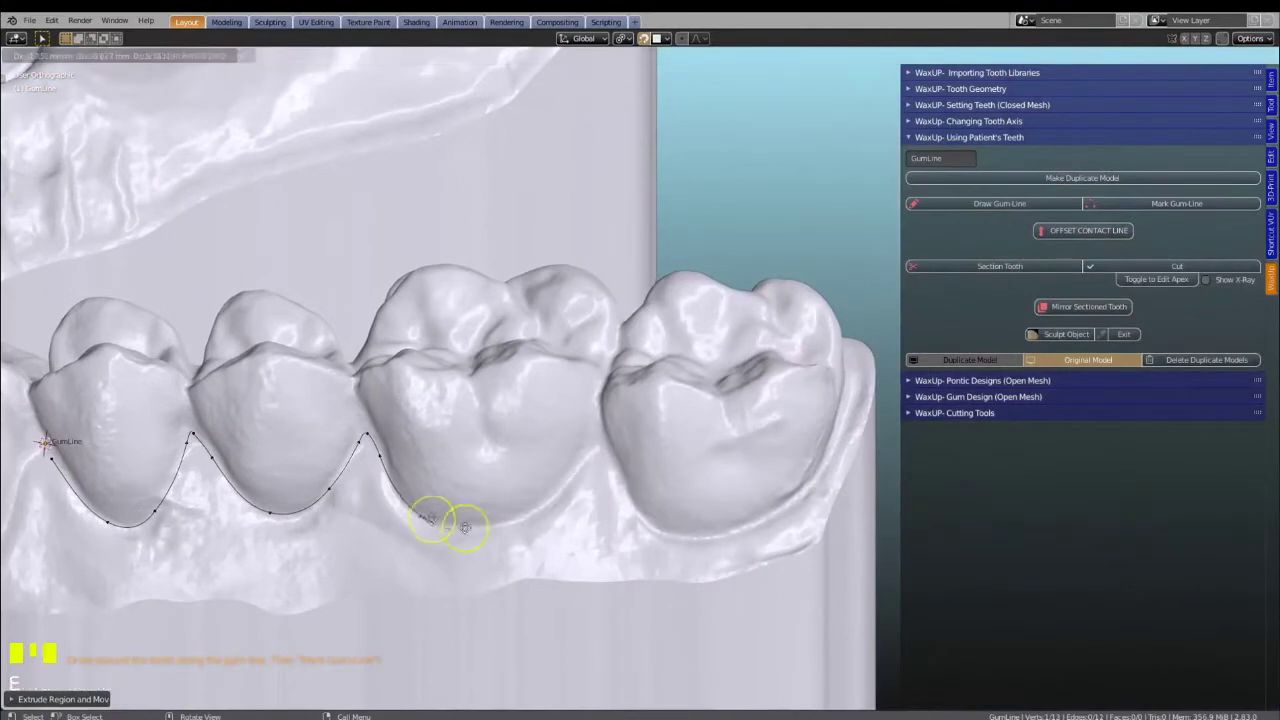
click(539, 513)
key(e)
click(606, 430)
- Carry the gum line behind the first molar and along its inner side to the papilla beside the second premolar
middle_drag(608, 427, 368, 457)
key(e)
click(621, 533)
key(e)
click(760, 589)
key(e)
click(834, 541)
key(e)
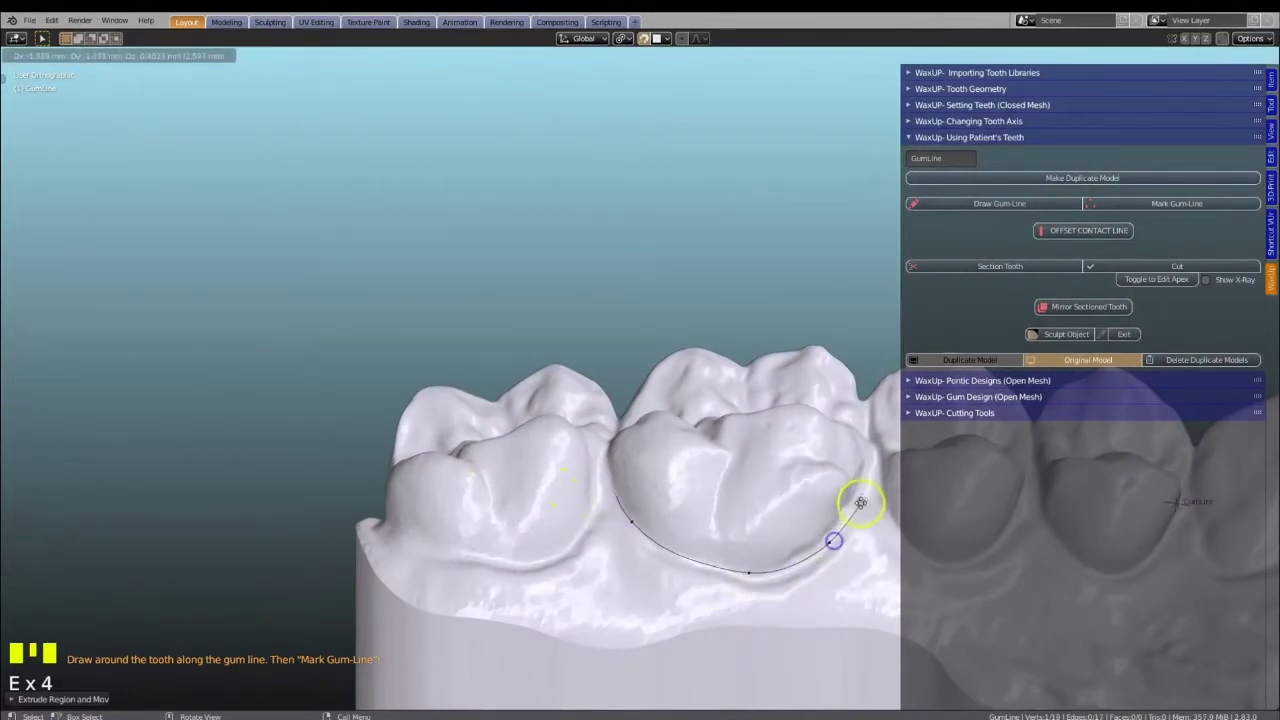
click(860, 494)
key(e)
key(e)
click(872, 494)
- Extend the gum line along the second premolar's inner side to the papilla between the two premolars
shift+middle_drag(872, 494, 387, 428)
scroll(400, 440, up, 2)
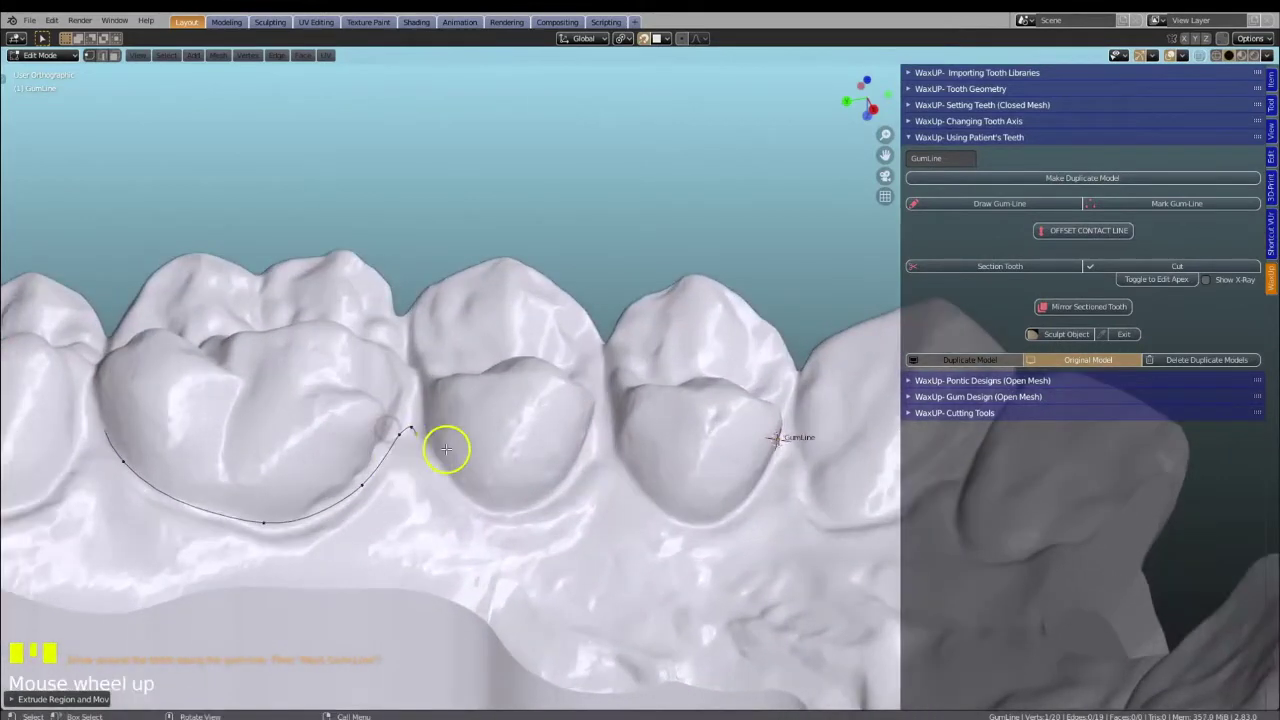
key(e)
click(445, 558)
key(e)
click(545, 515)
key(e)
click(583, 455)
key(e)
click(594, 441)
- Extend the gum line along the first premolar's inner side to the gap beside the canine
key(e)
click(680, 551)
key(e)
click(748, 555)
key(e)
click(786, 505)
key(e)
click(822, 436)
- Join the two ends of the gum line beside the canine into a closed loop and mark the gum line
middle_drag(822, 436, 430, 374)
shift+click(497, 449)
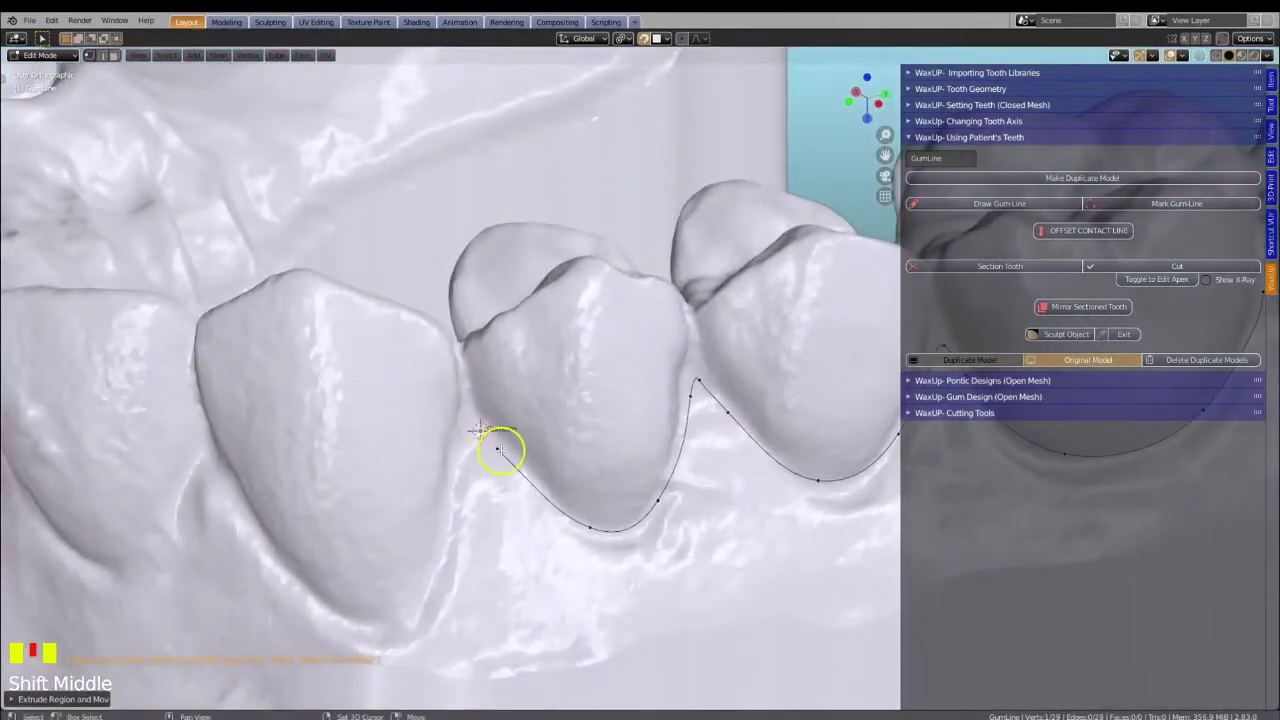
shift+click(527, 490)
shift+middle_drag(527, 490, 416, 510)
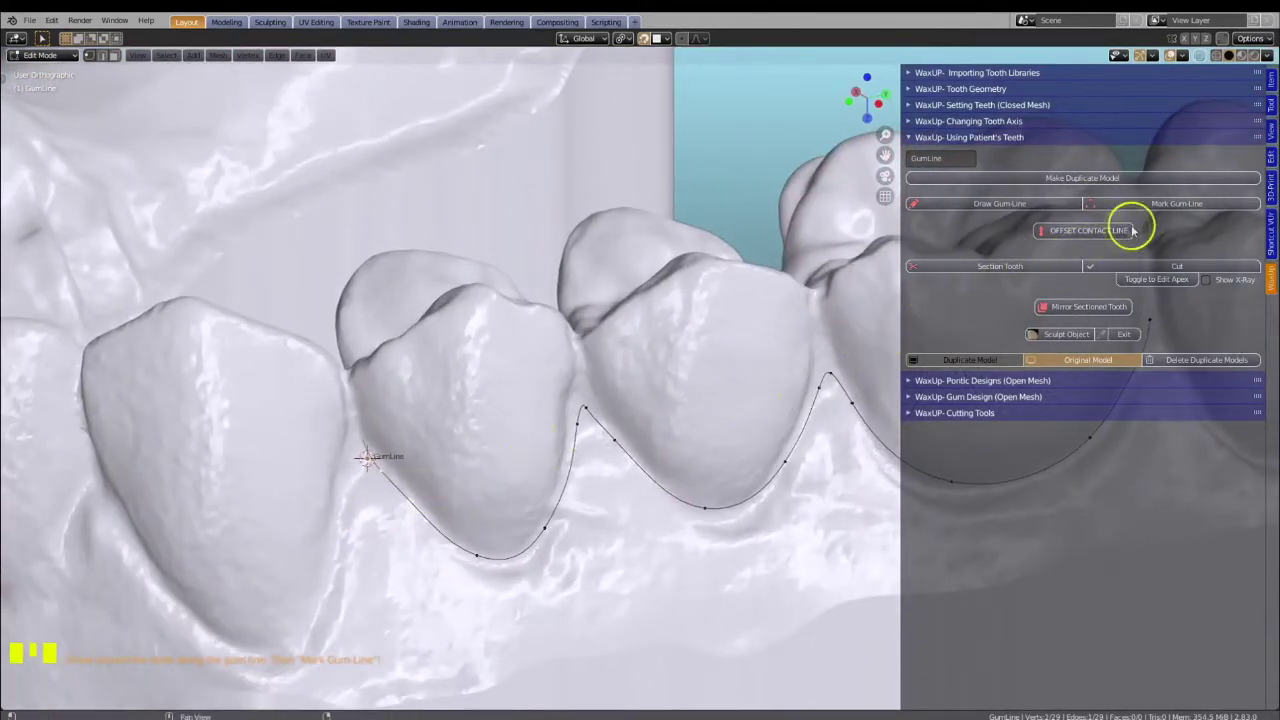
click(1178, 204)
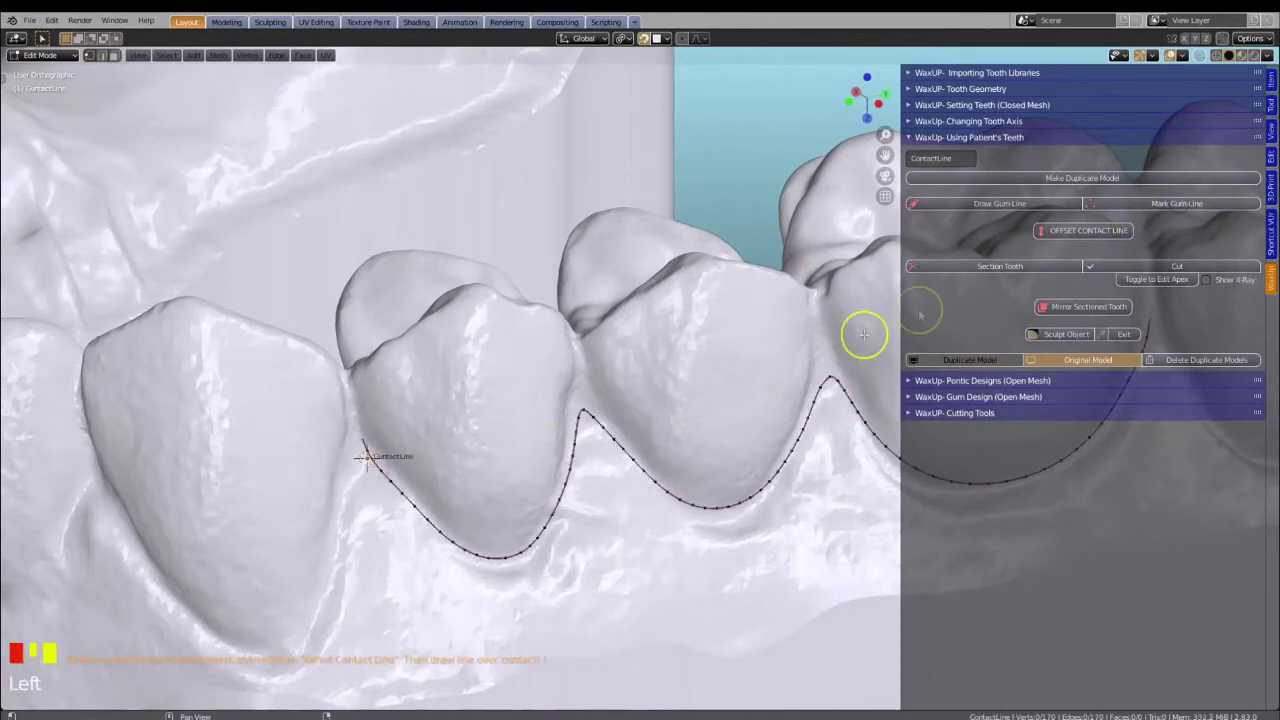
- Select the marked line's vertex nearest the canine and first premolar contact, and offset the contact line from it
scroll(310, 514, up, 3)
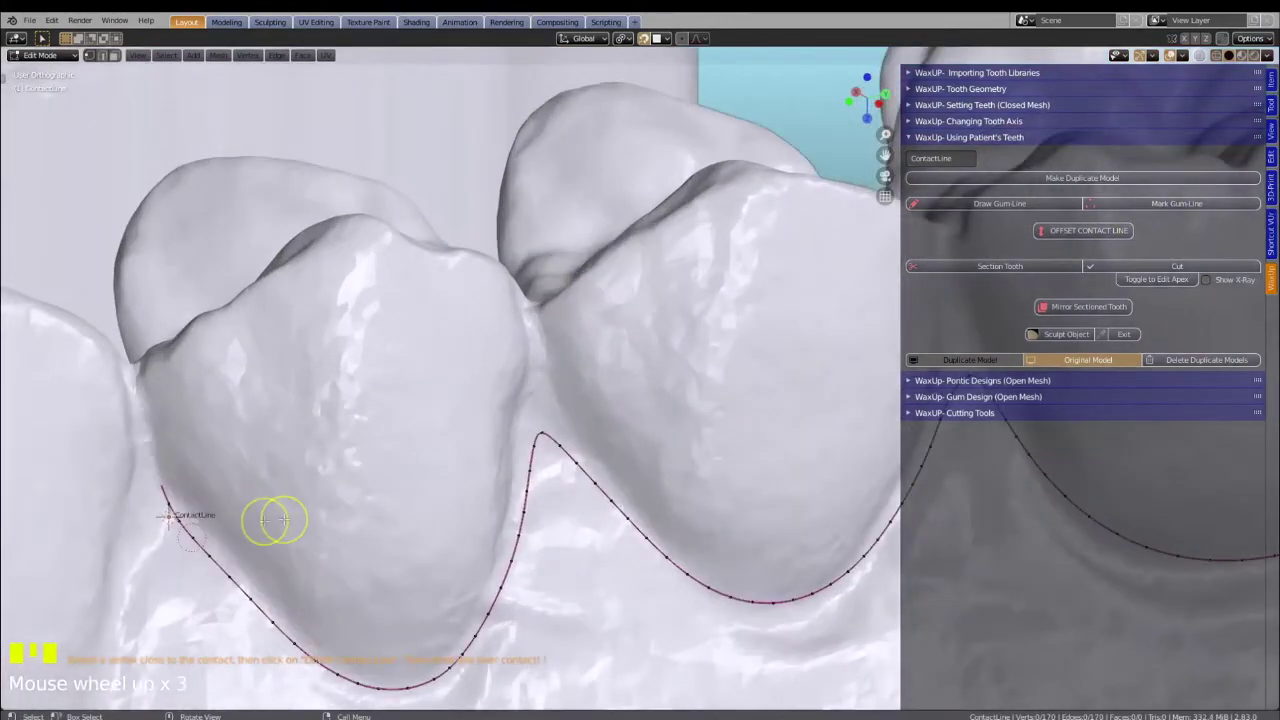
shift+middle_drag(240, 523, 563, 516)
scroll(491, 523, up, 3)
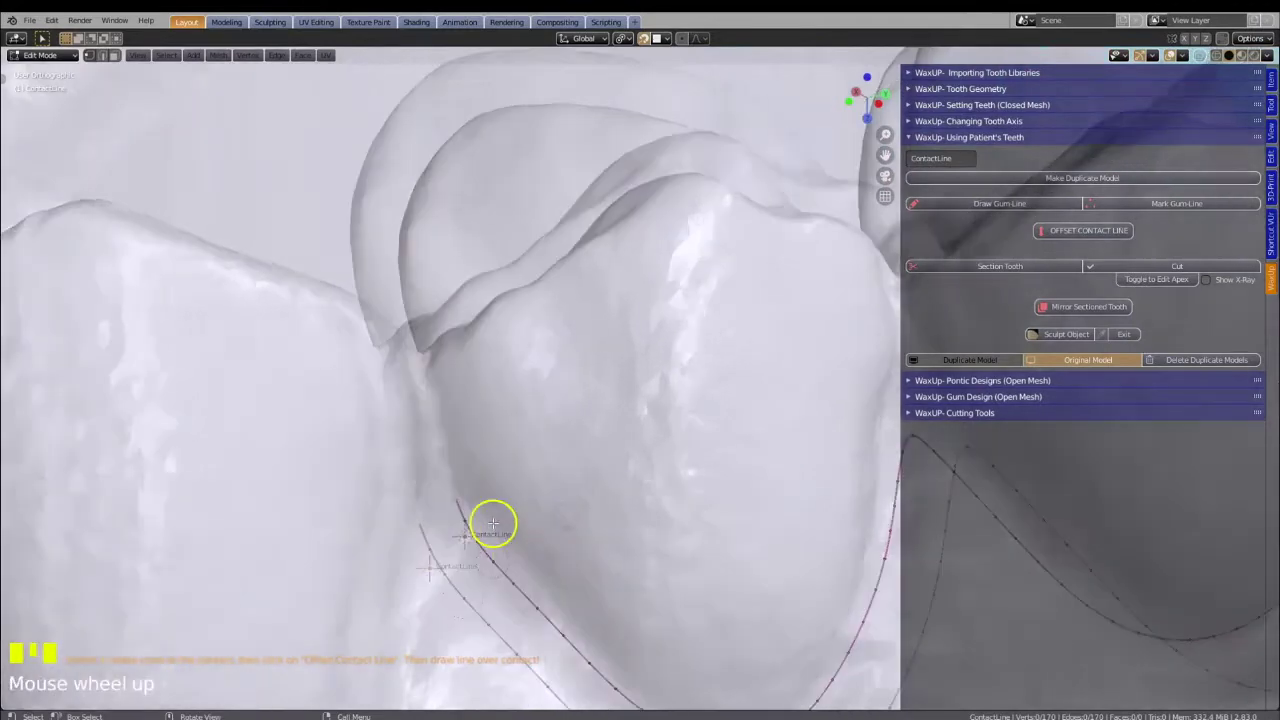
click(386, 583)
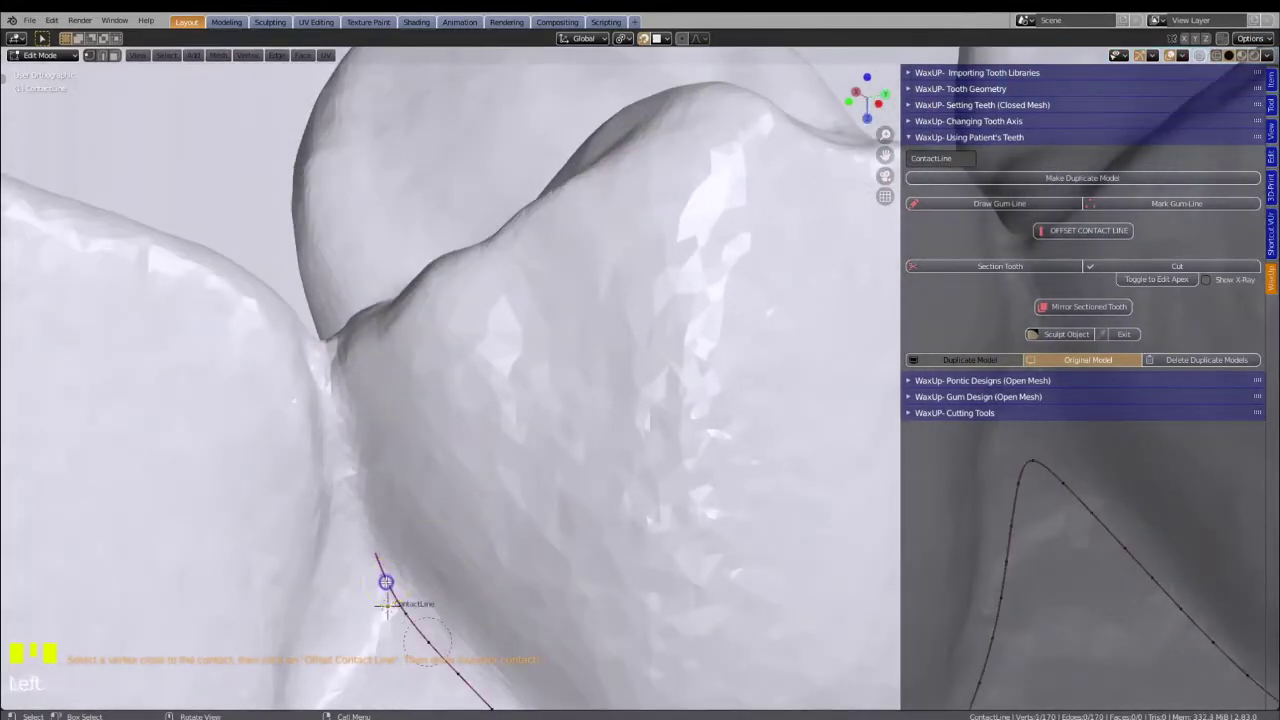
click(1057, 232)
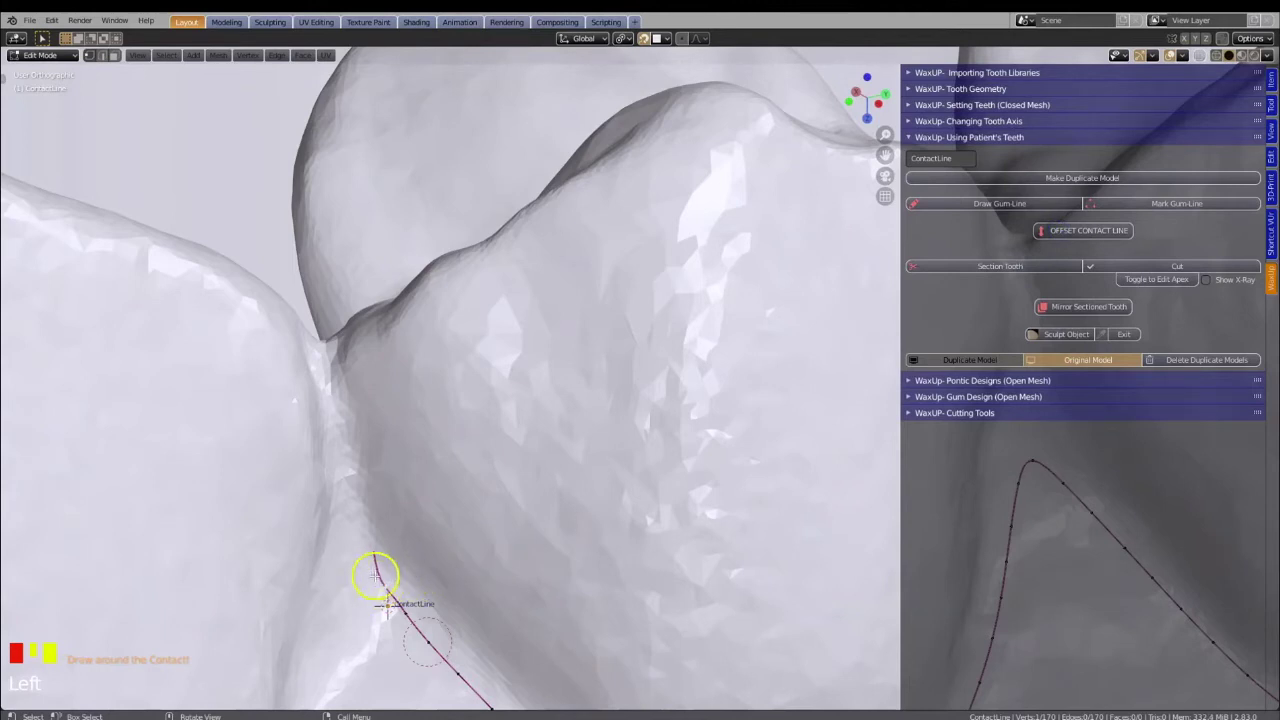
- Draw the contact line up and over the contact between canine and first premolar, joining it to the line on the inner side
key(e)
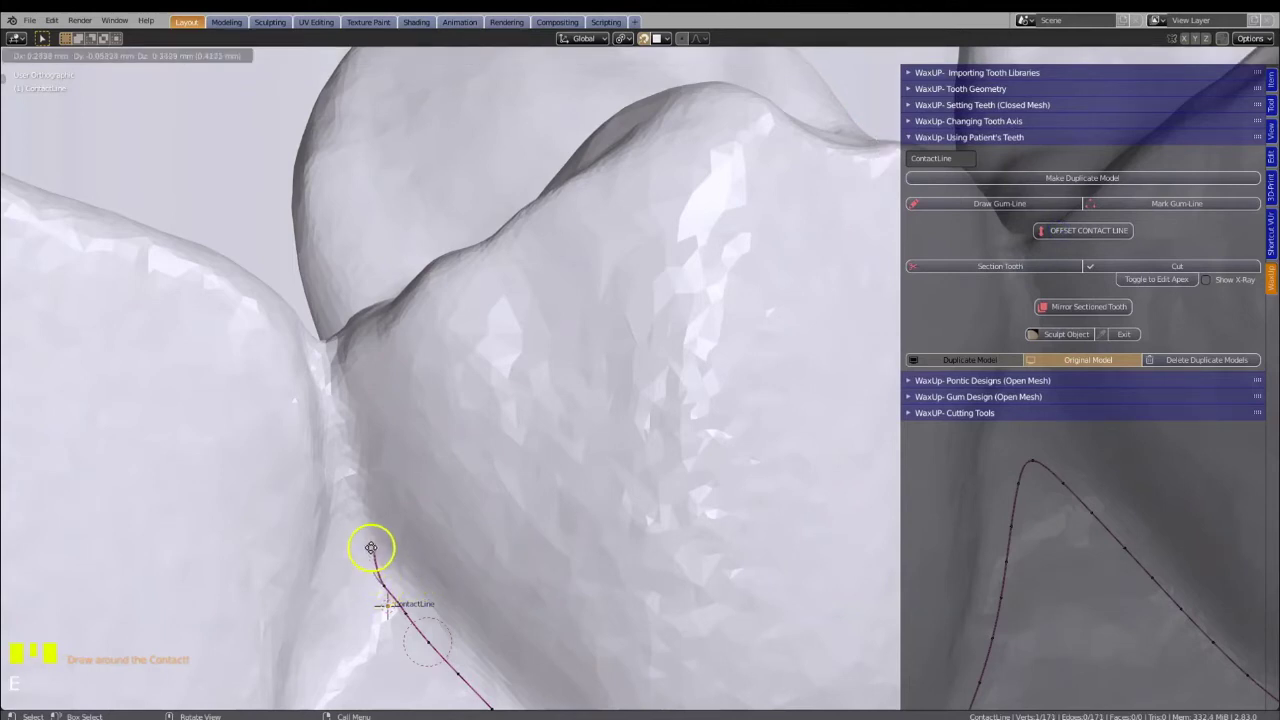
click(371, 548)
key(e)
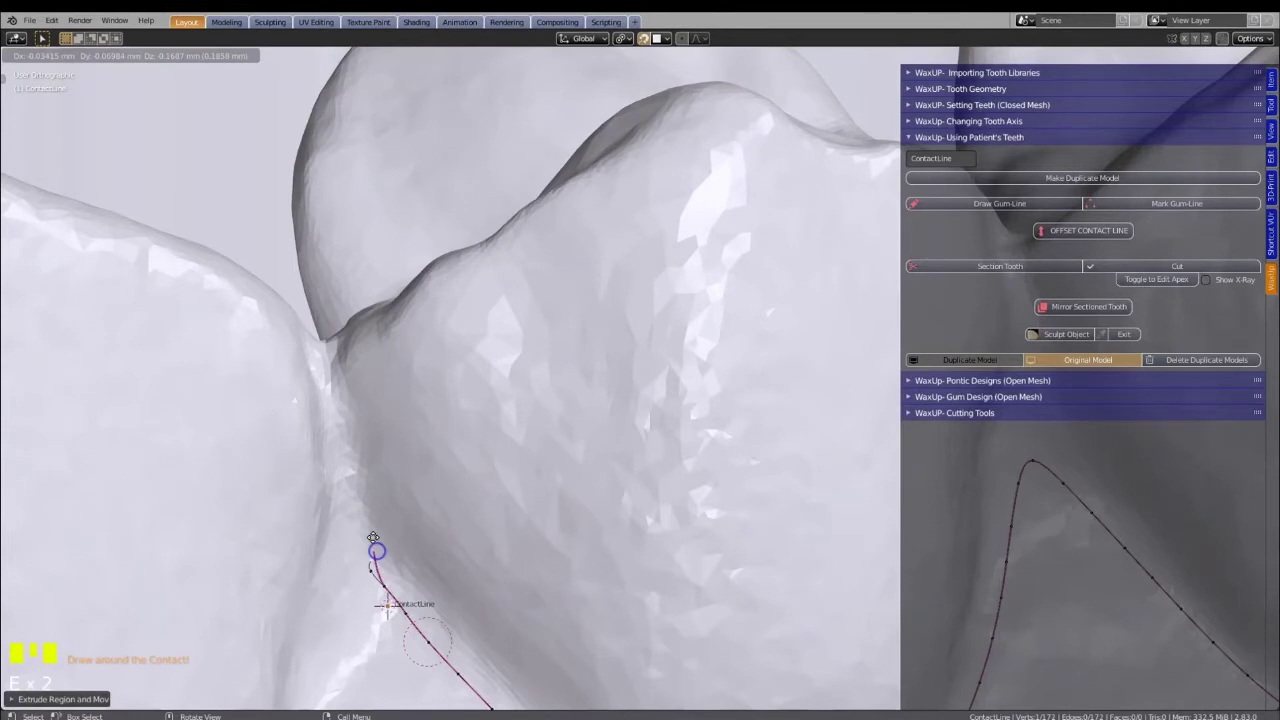
click(366, 460)
key(e)
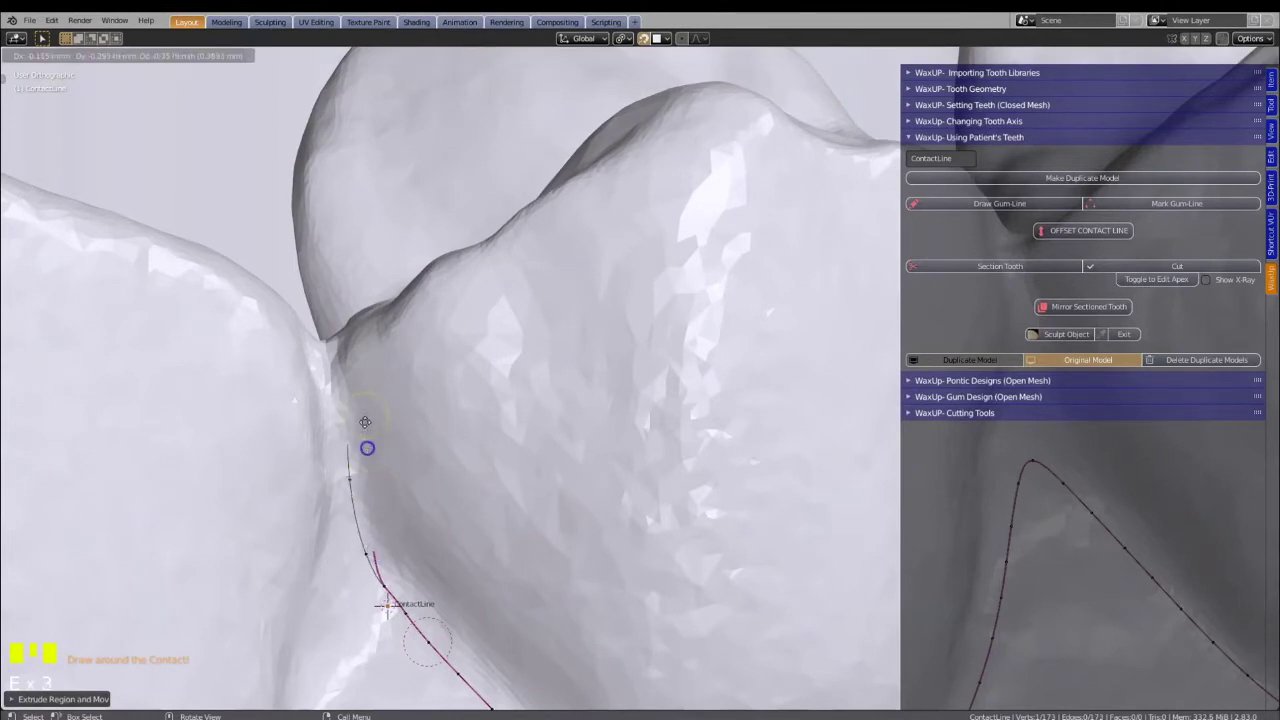
click(365, 360)
key(e)
click(366, 361)
middle_drag(366, 361, 529, 449)
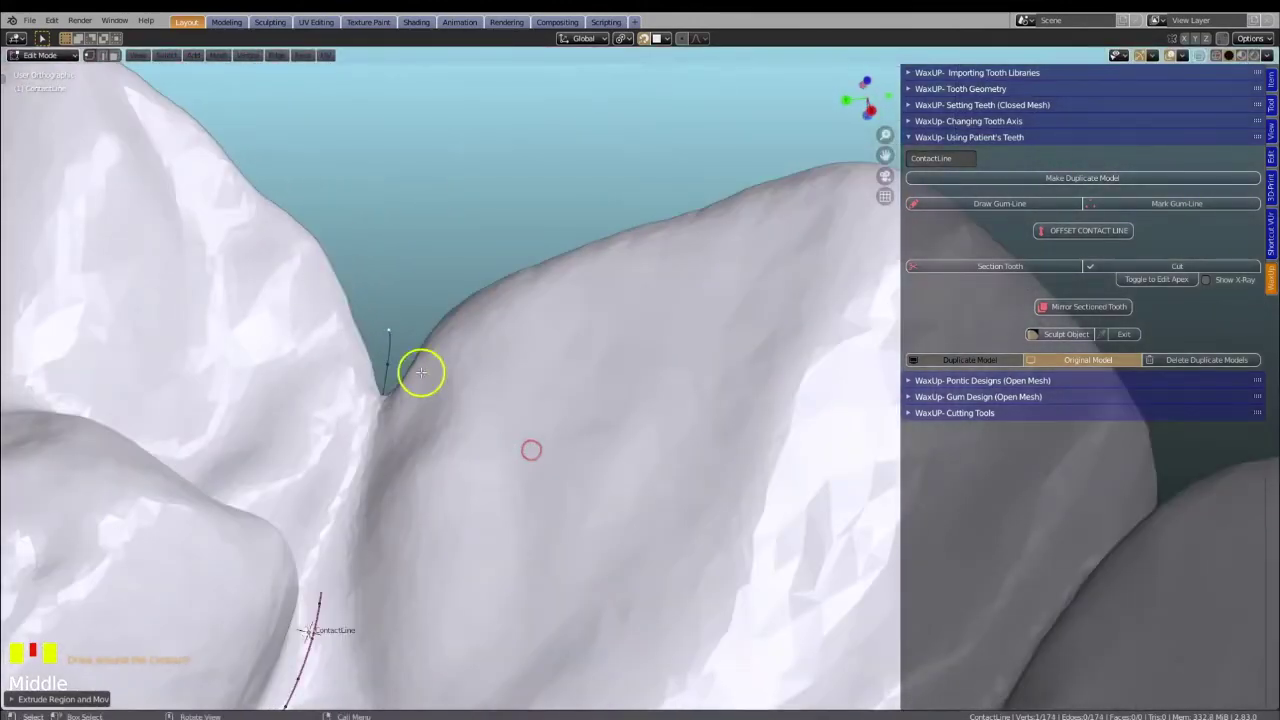
key(e)
click(399, 409)
key(e)
click(337, 583)
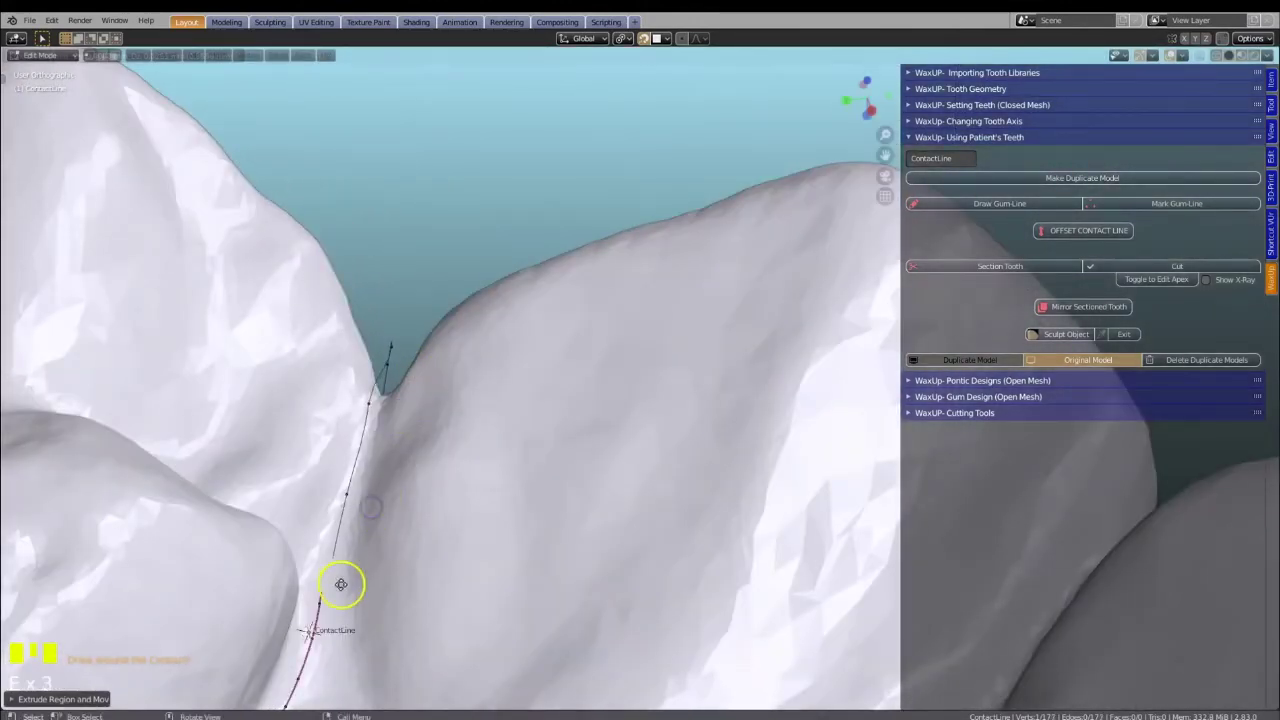
shift+click(326, 600)
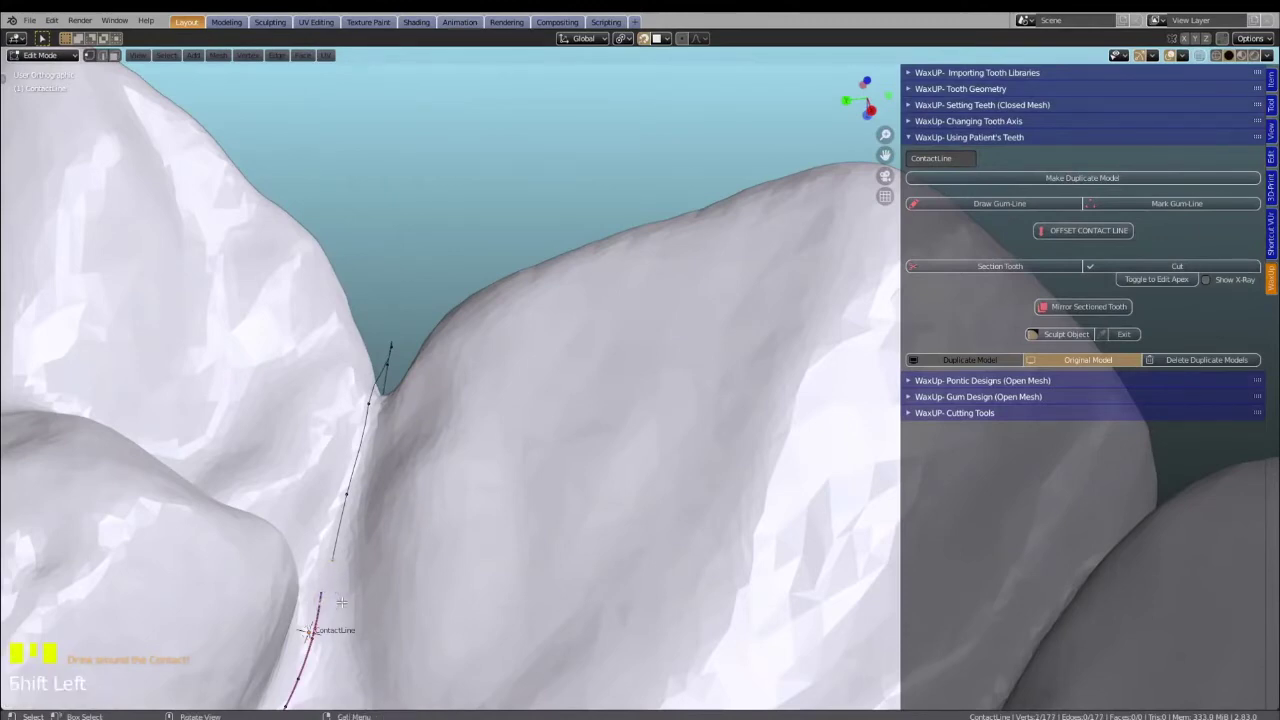
- Nudge a vertex of the contact line between the canine and first premolar into better position
middle_drag(341, 602, 291, 563)
scroll(294, 606, up, 3)
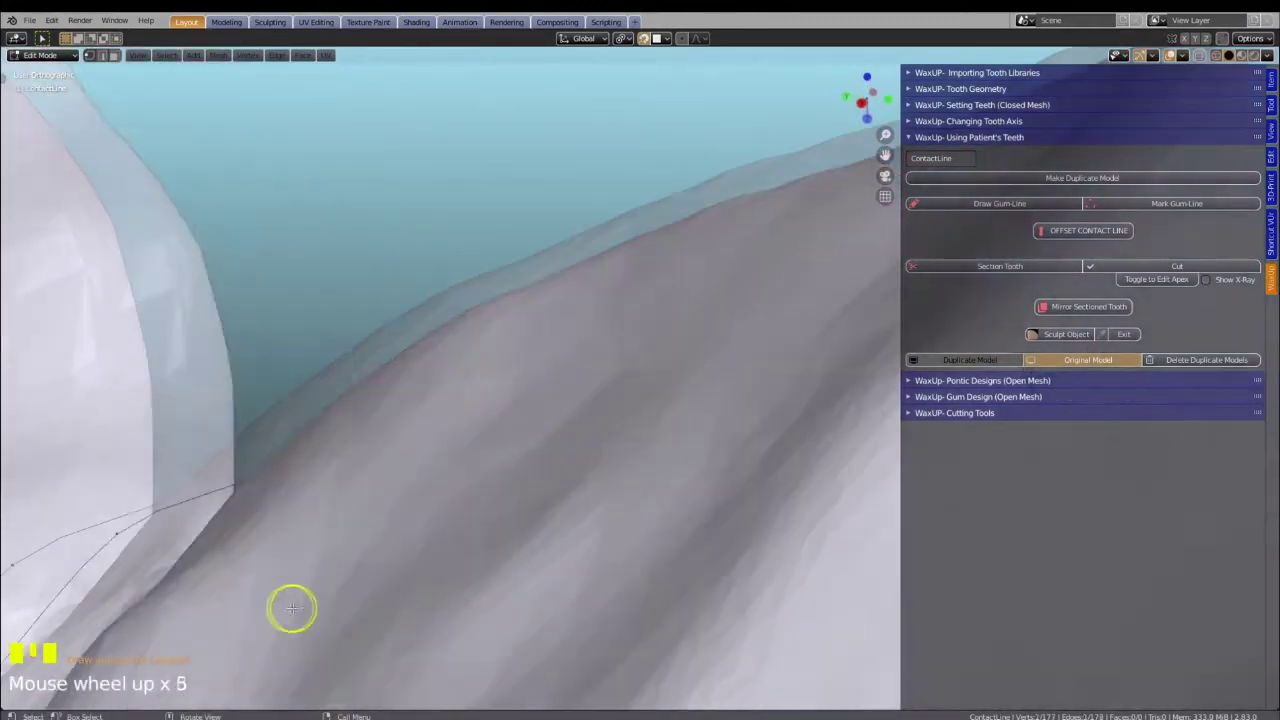
shift+middle_drag(672, 403, 713, 388)
scroll(497, 537, down, 3)
drag(420, 551, 421, 543)
scroll(417, 542, down, 3)
scroll(299, 488, down, 1)
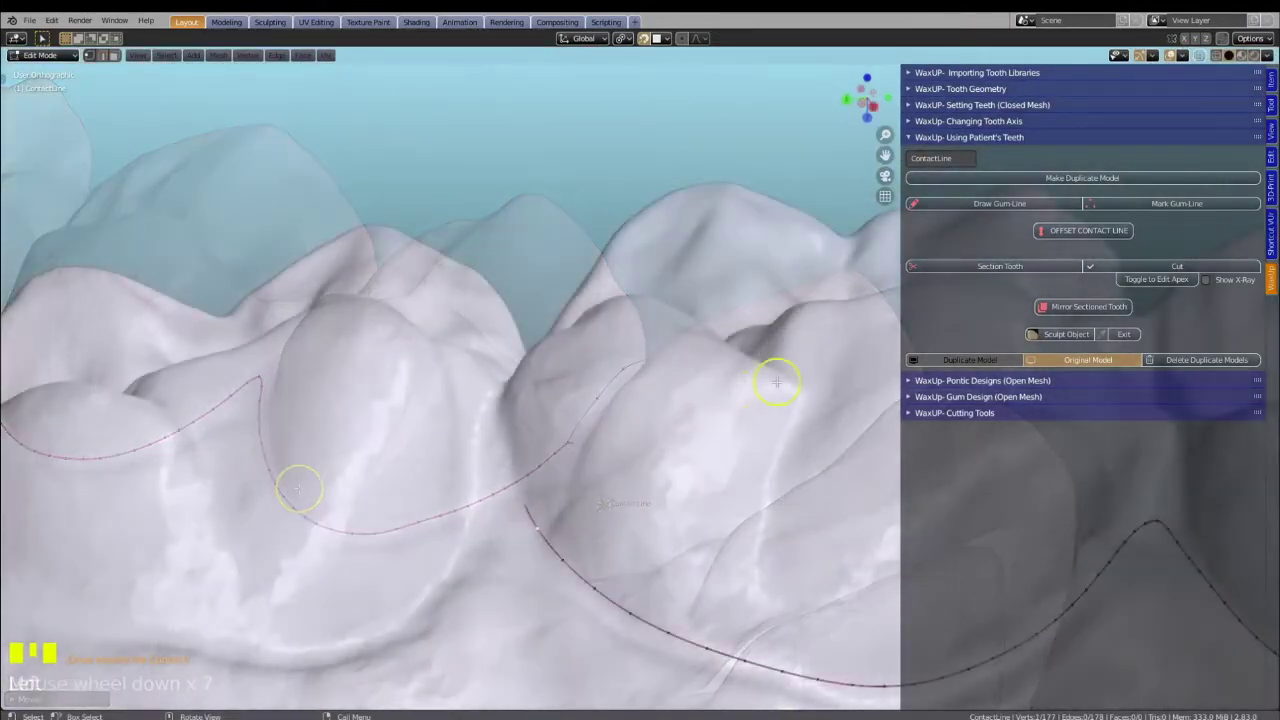
- Draw the contact line over the contact between the first and second molars and join it to the outer gum line
click(527, 510)
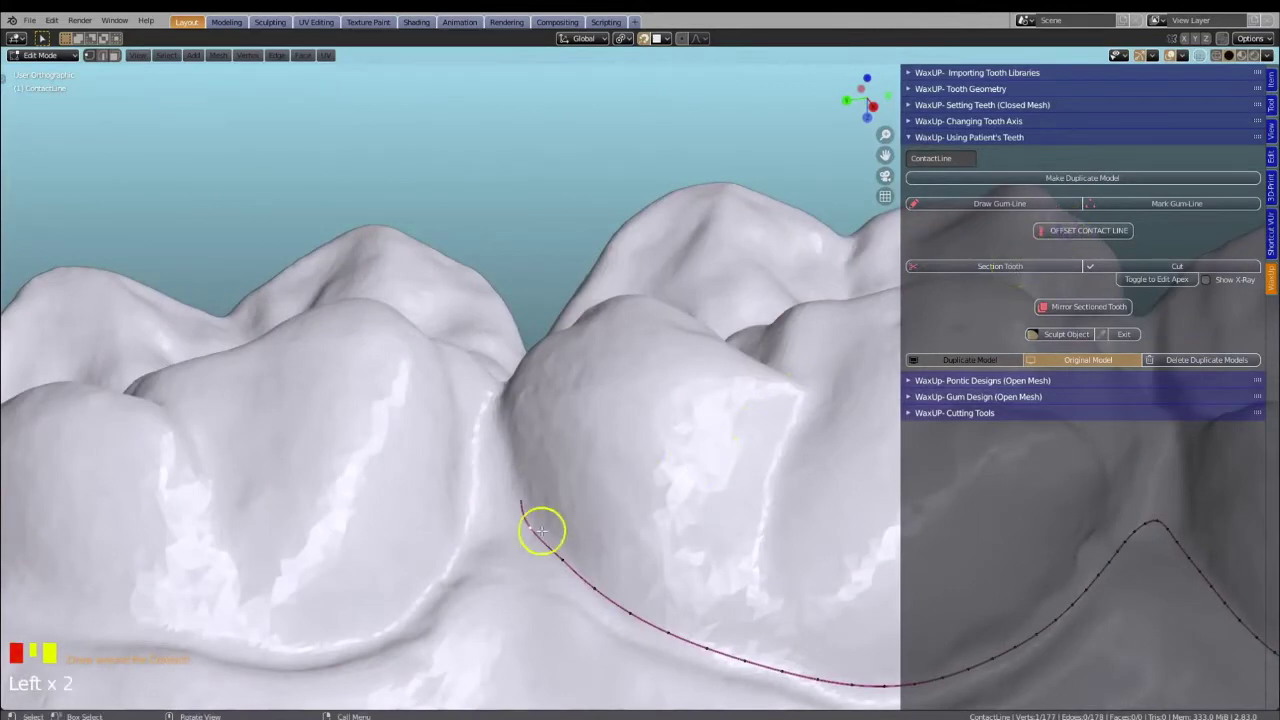
key(e)
key(e)
key(e)
middle_drag(489, 389, 623, 457)
key(e)
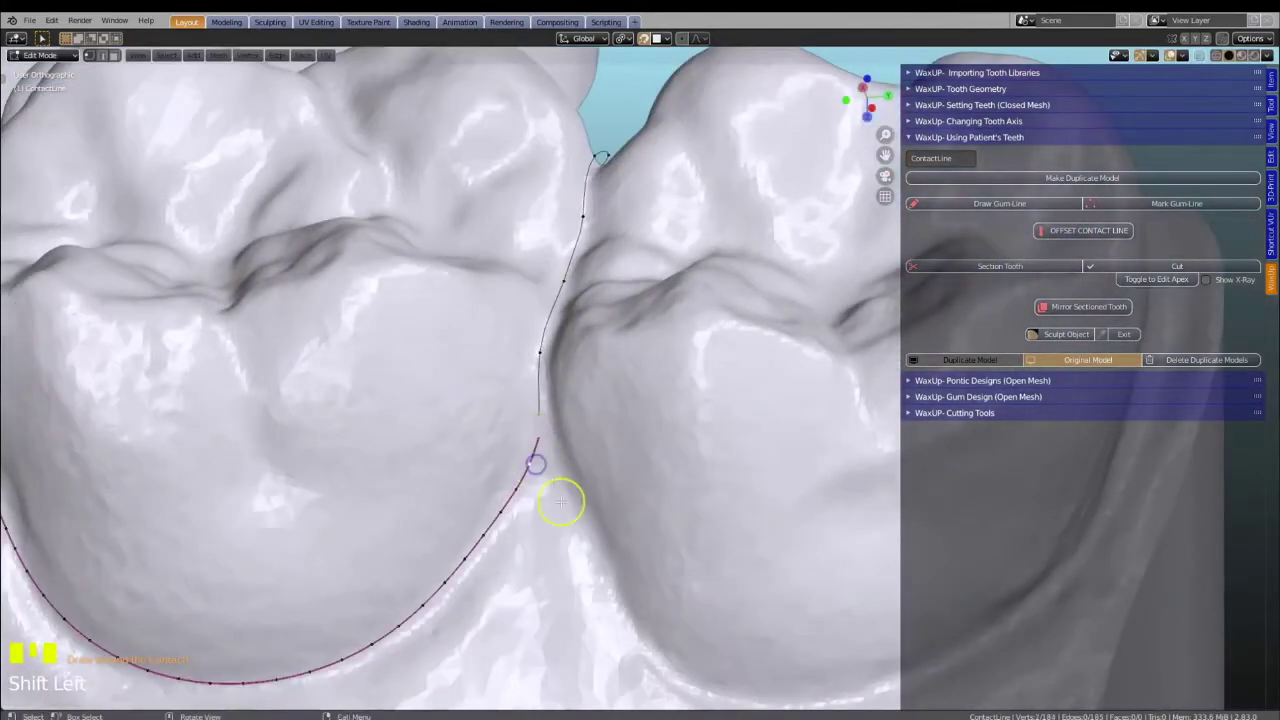
- Section the teeth along the outlined loop and cut them from the model with a thickness of 0.05 mm
scroll(541, 528, down, 2)
scroll(541, 528, down, 2)
middle_drag(423, 537, 597, 514)
scroll(588, 504, down, 2)
scroll(529, 423, down, 1)
middle_drag(529, 423, 545, 492)
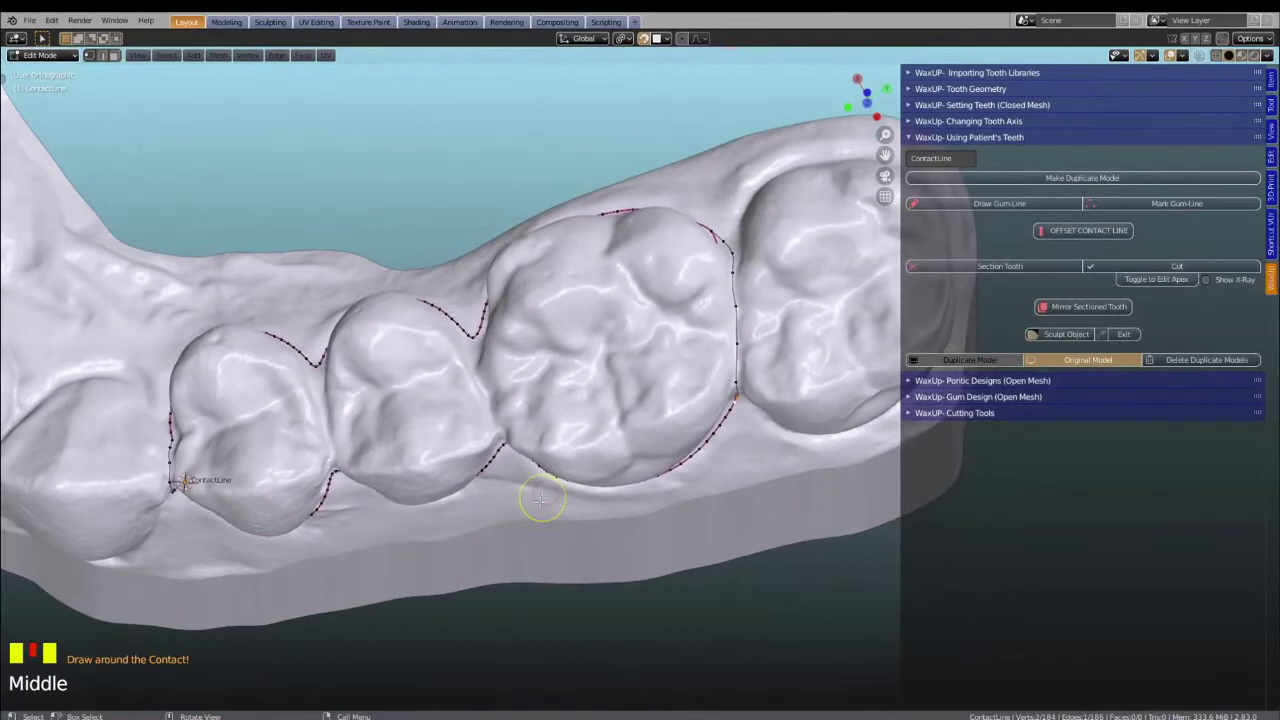
click(1023, 266)
middle_drag(702, 430, 683, 449)
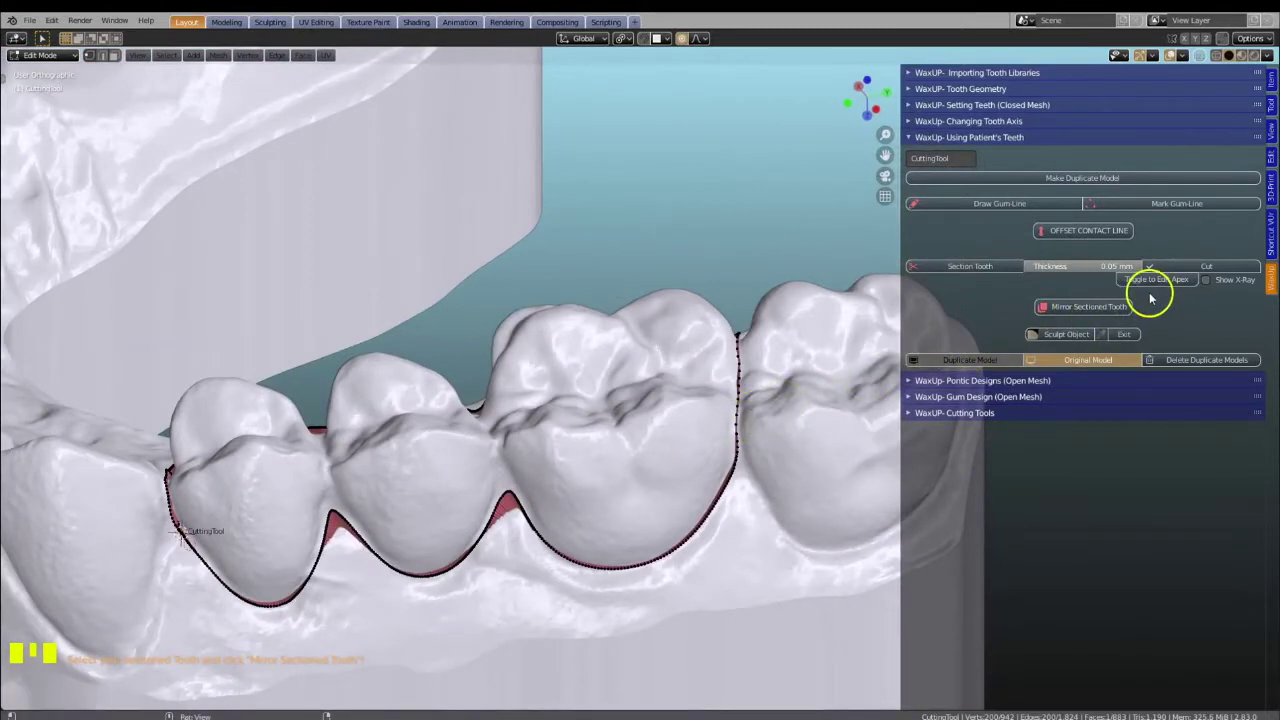
click(1215, 266)
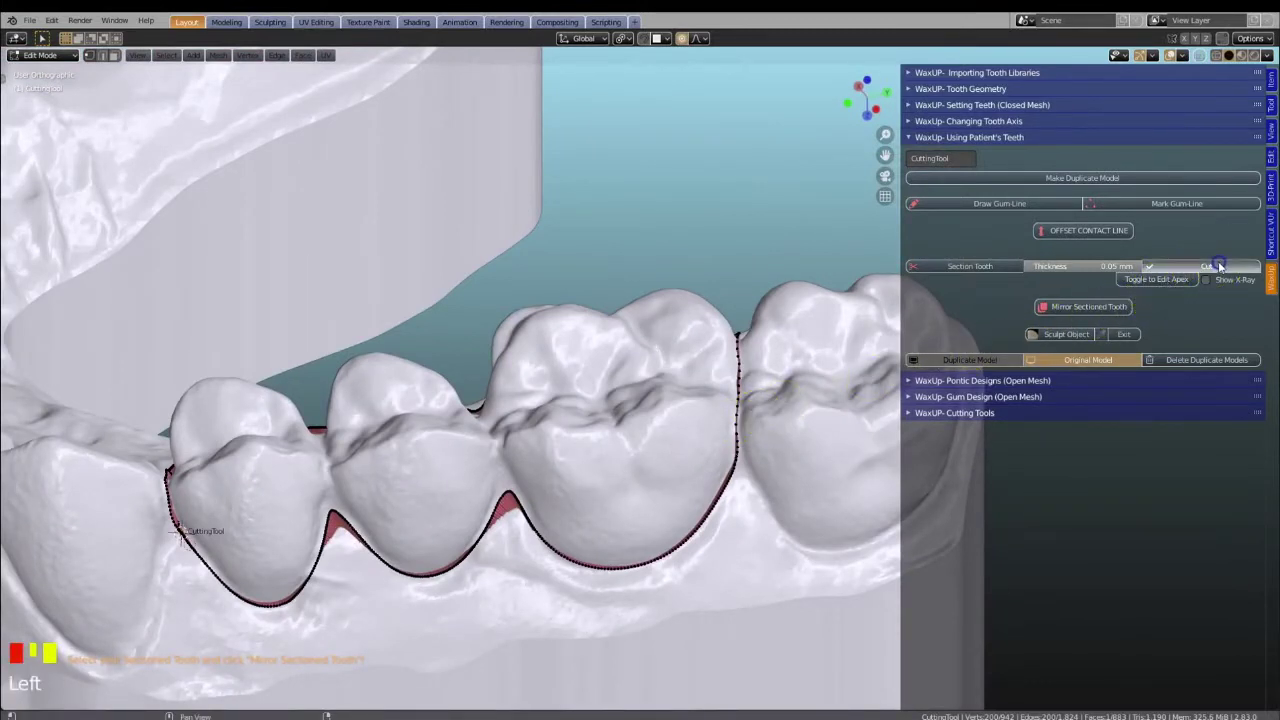
- Mirror the sectioned premolars and first molar to the opposite side of the arch, hiding the duplicate model and showing the original models
click(645, 336)
scroll(594, 346, down, 2)
middle_drag(591, 346, 411, 461)
shift+middle_drag(720, 465, 288, 452)
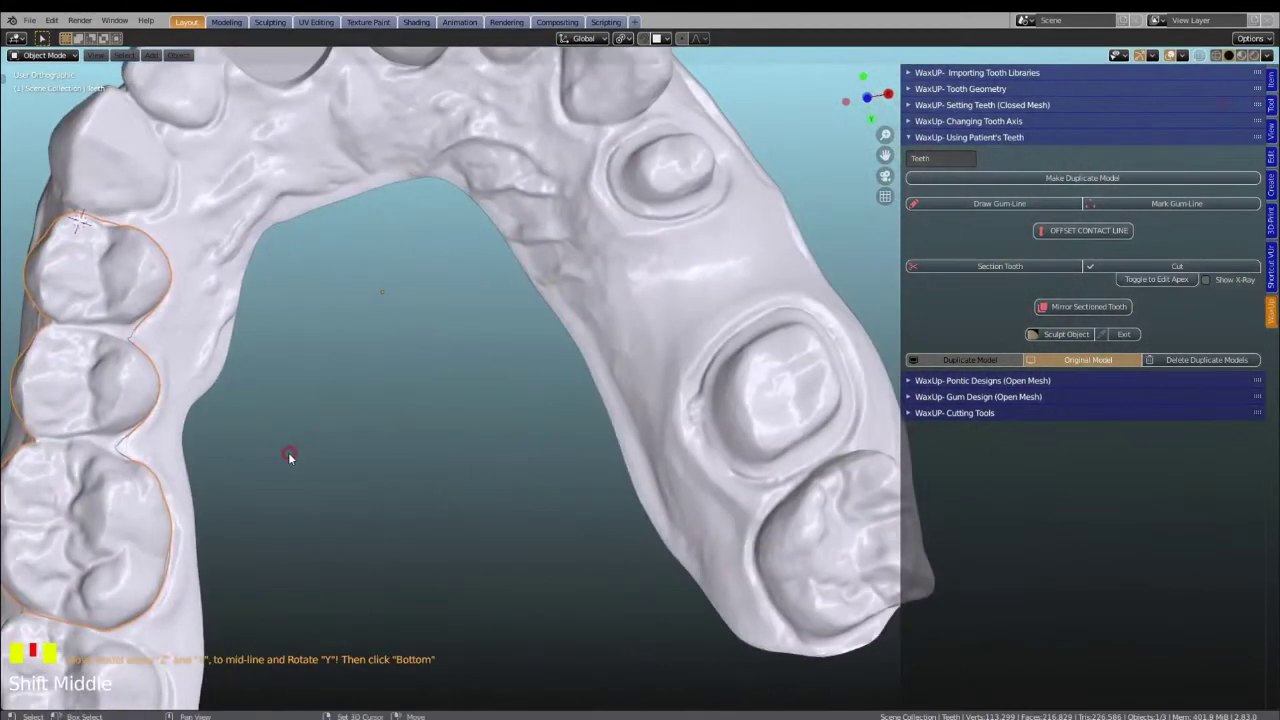
middle_drag(414, 437, 408, 397)
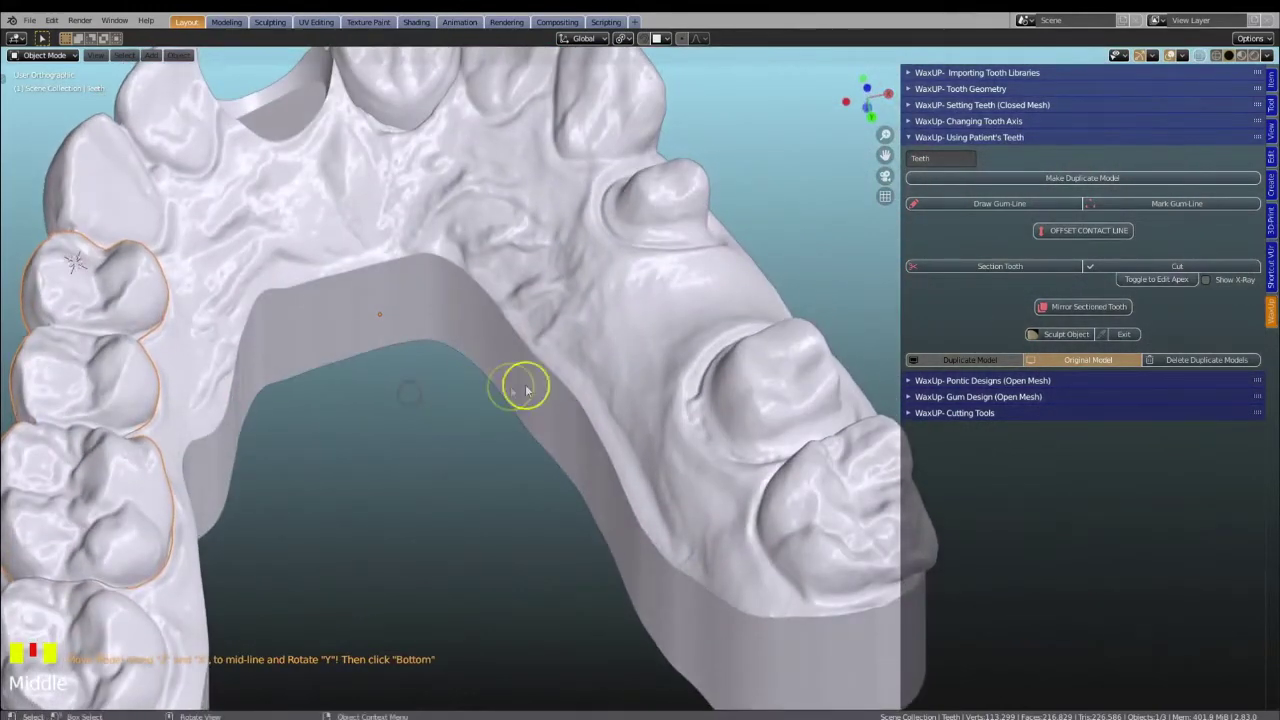
click(1090, 309)
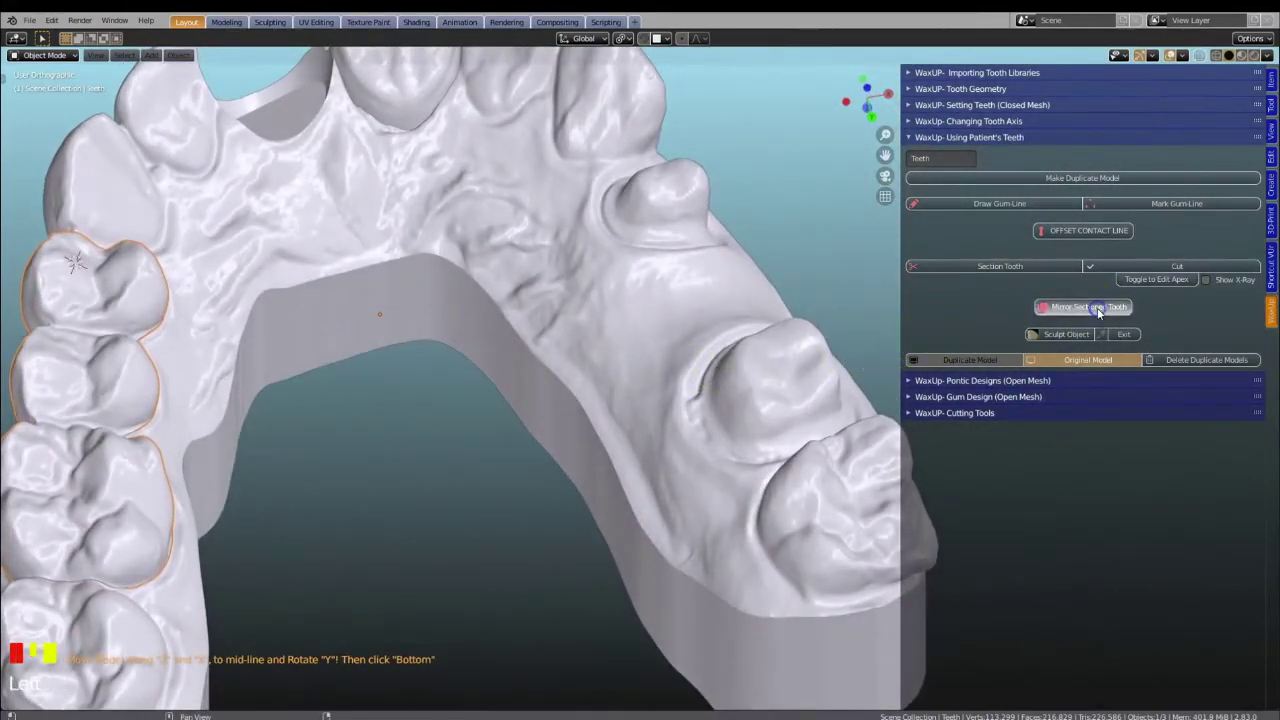
middle_drag(646, 377, 690, 349)
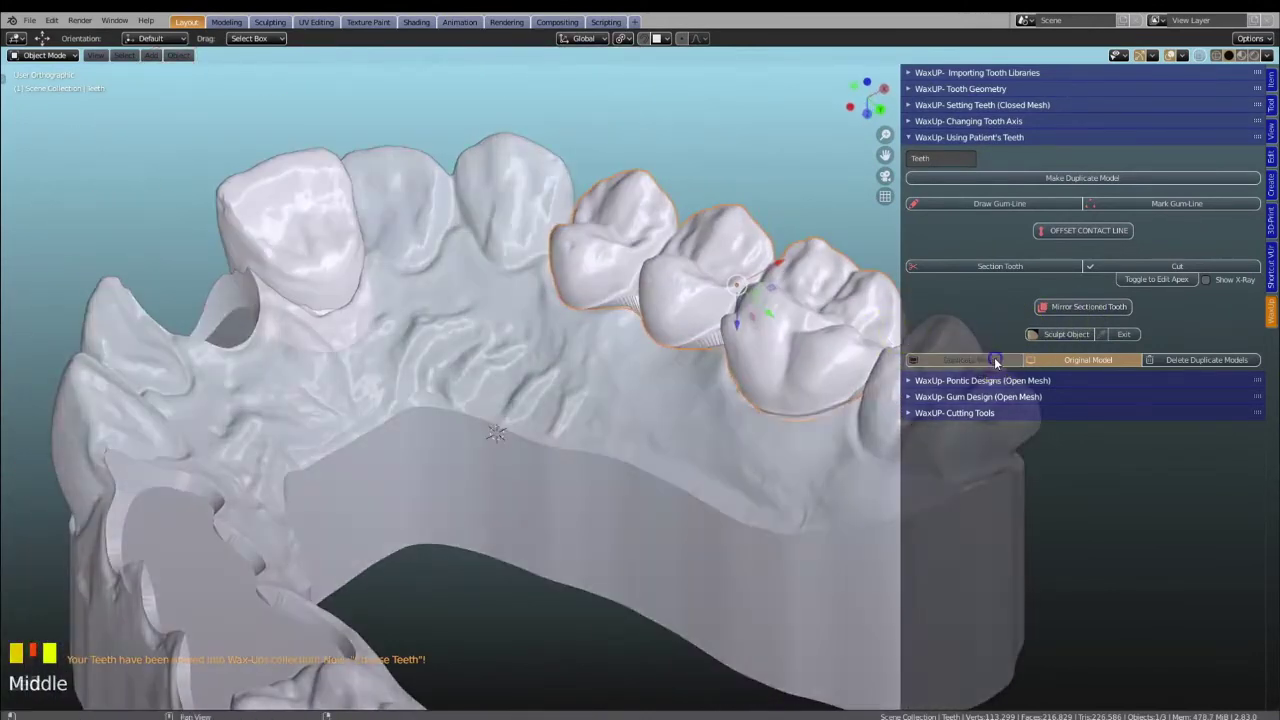
click(1050, 362)
click(1050, 362)
- Set the transform orientation to View and shift the mirrored teeth into position over the prepared teeth
middle_drag(700, 312, 521, 325)
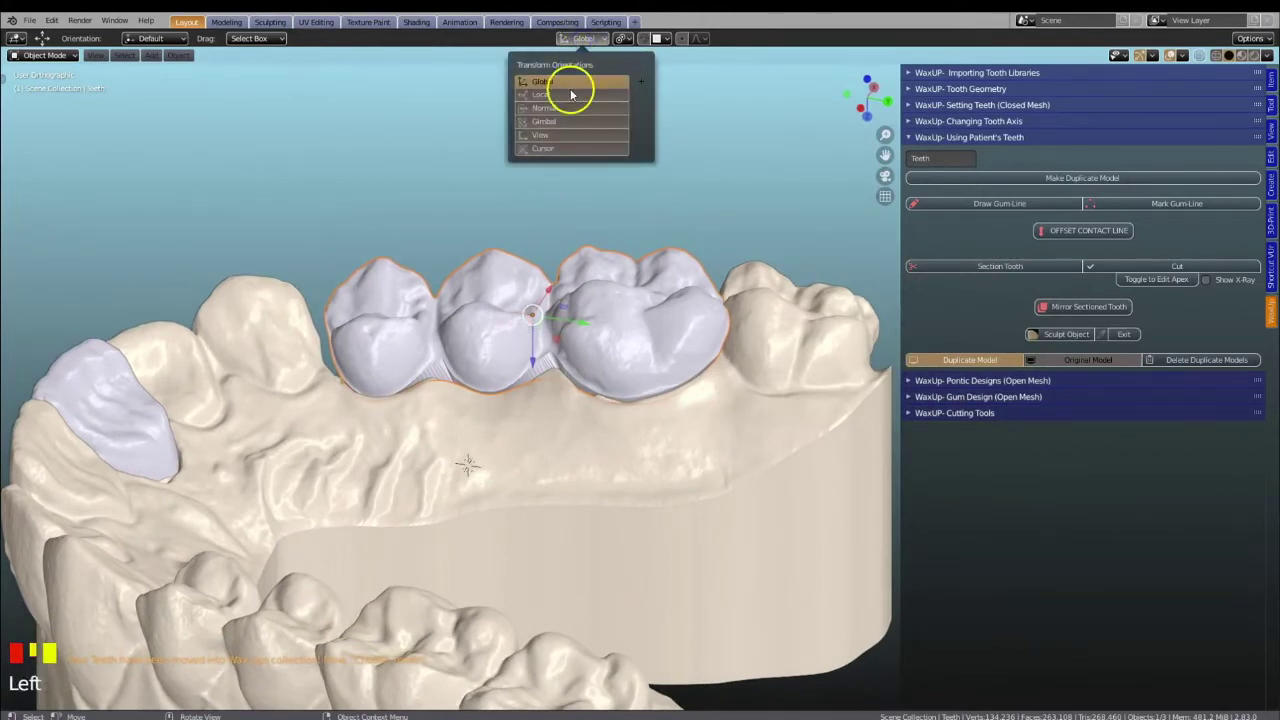
click(558, 134)
drag(585, 327, 575, 320)
middle_drag(575, 320, 566, 472)
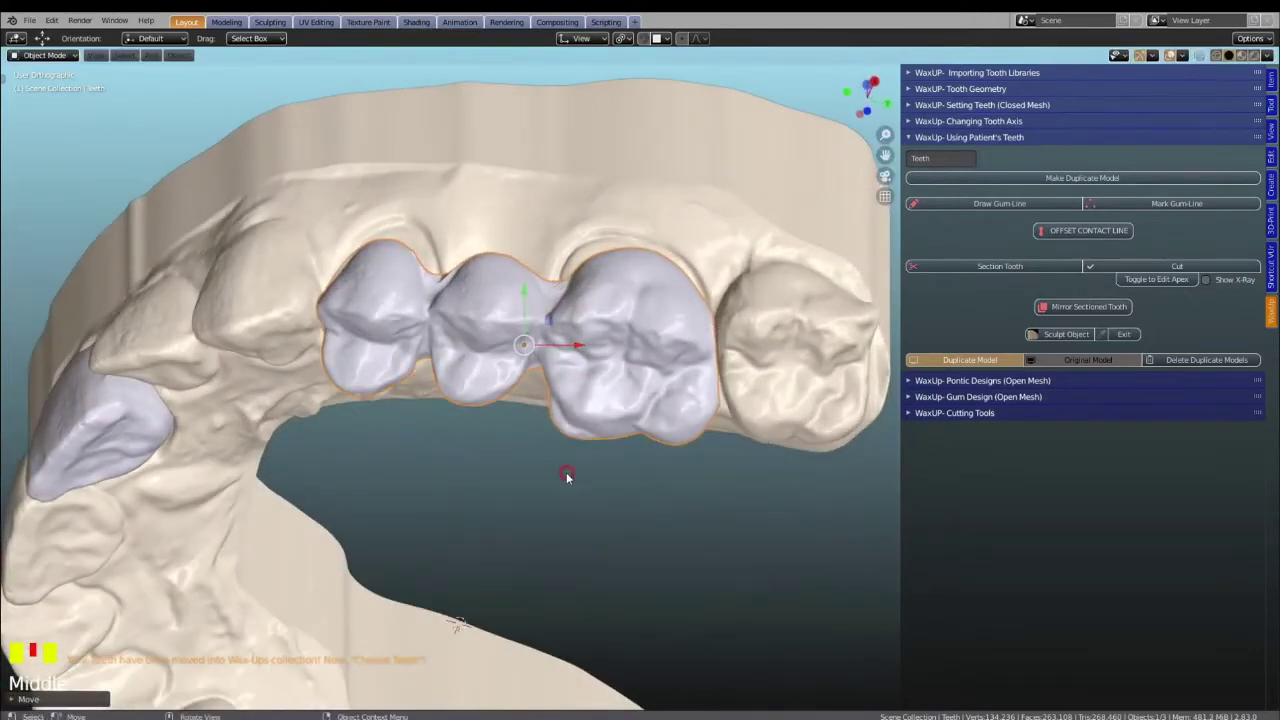
- Edit the apex of the mirrored teeth and extend it along its normal Z axis into the gum
middle_drag(512, 340, 571, 517)
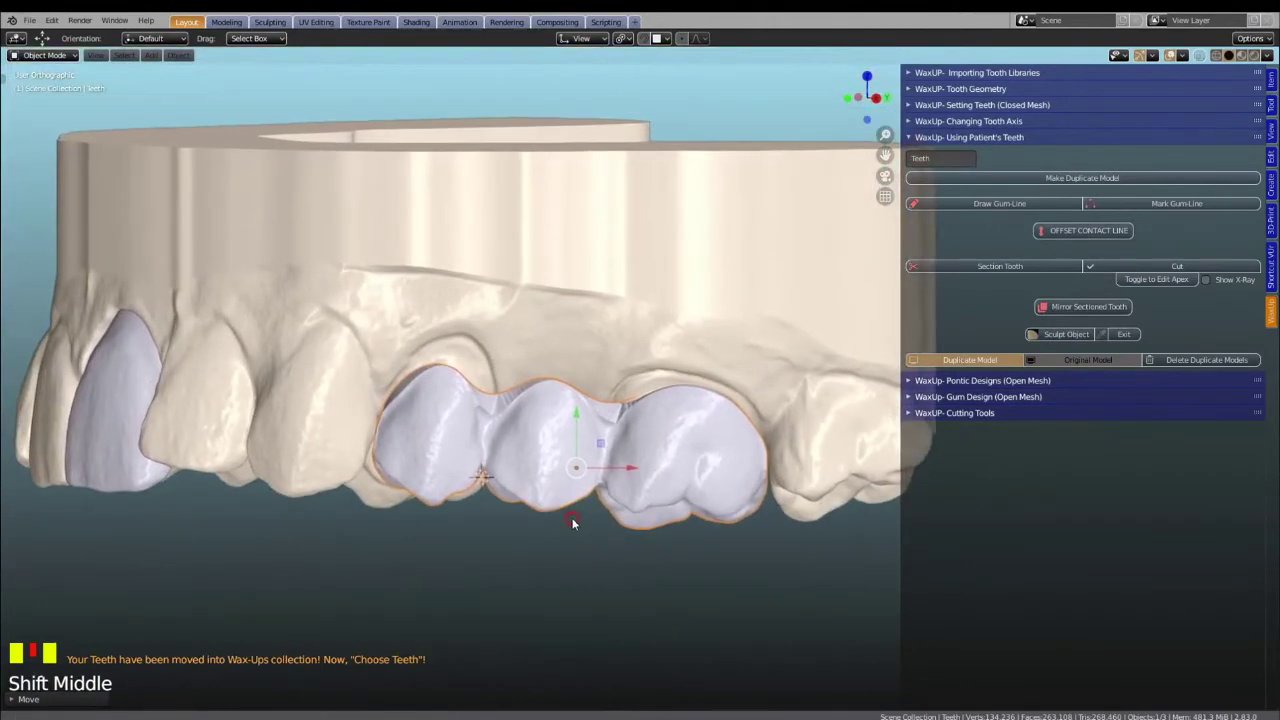
click(1150, 281)
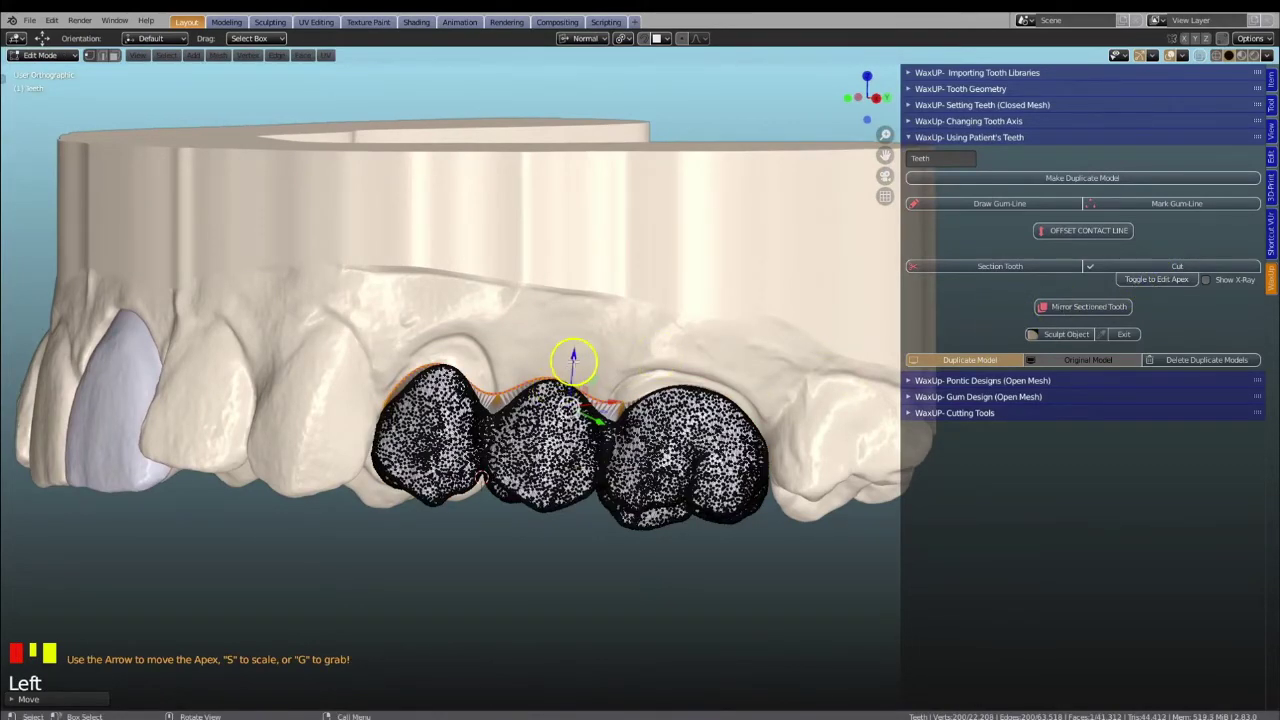
key(g)
key(z)
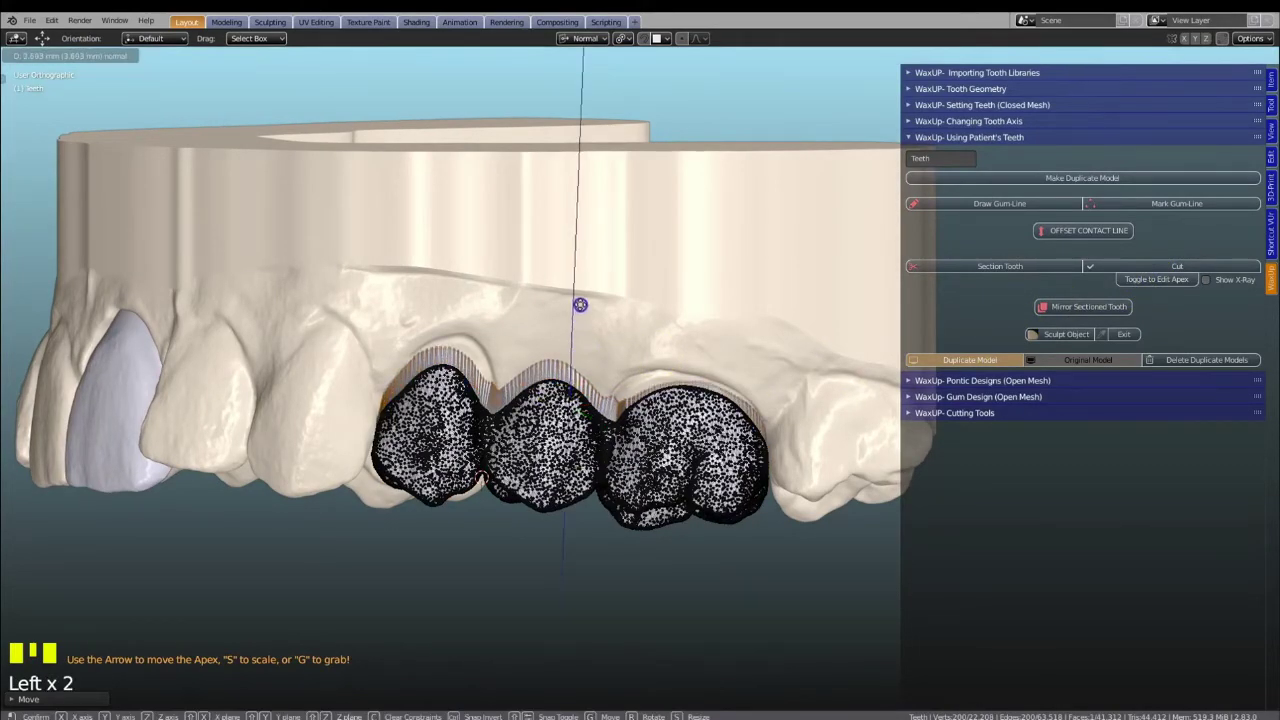
click(557, 410)
middle_drag(555, 483, 478, 497)
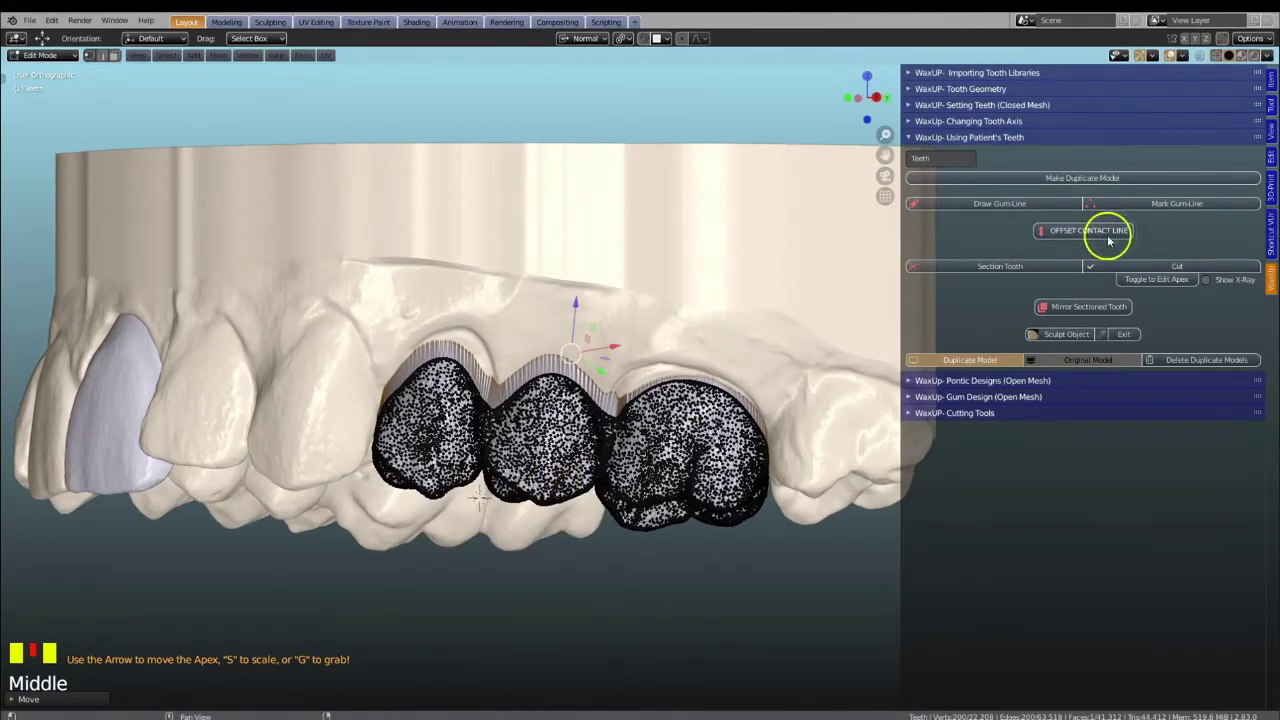
- Show the models in X-ray and scale the apex loop of the mirrored teeth to fit within the gum
click(1205, 280)
middle_drag(894, 334, 686, 366)
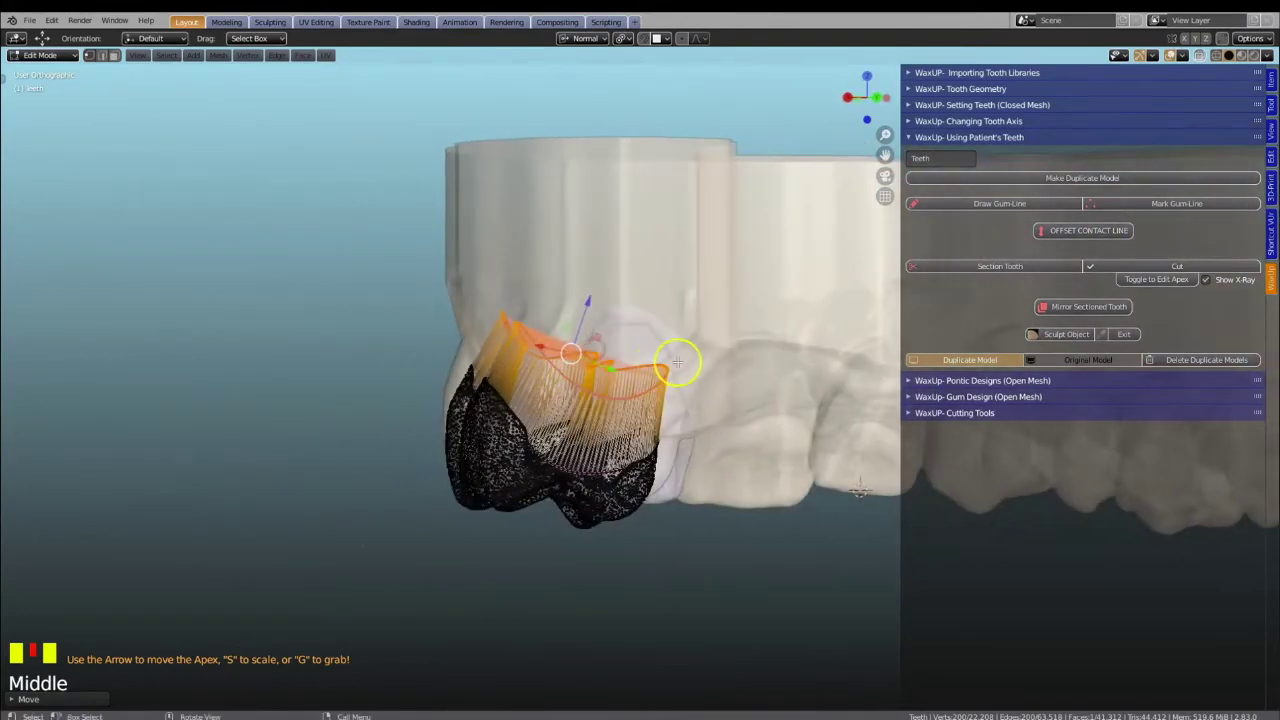
key(s)
click(695, 356)
middle_drag(491, 391, 640, 390)
key(s)
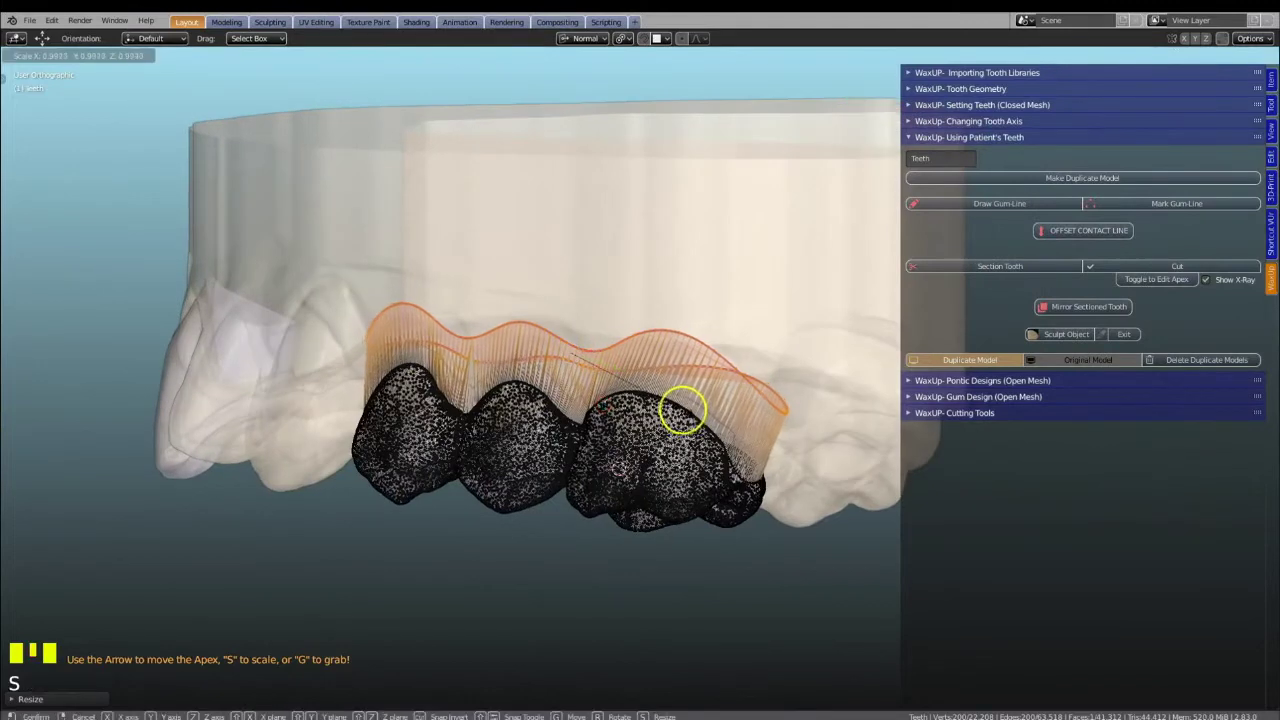
click(962, 340)
- Finish editing the apex of the mirrored teeth and turn off the X-ray display
click(1178, 283)
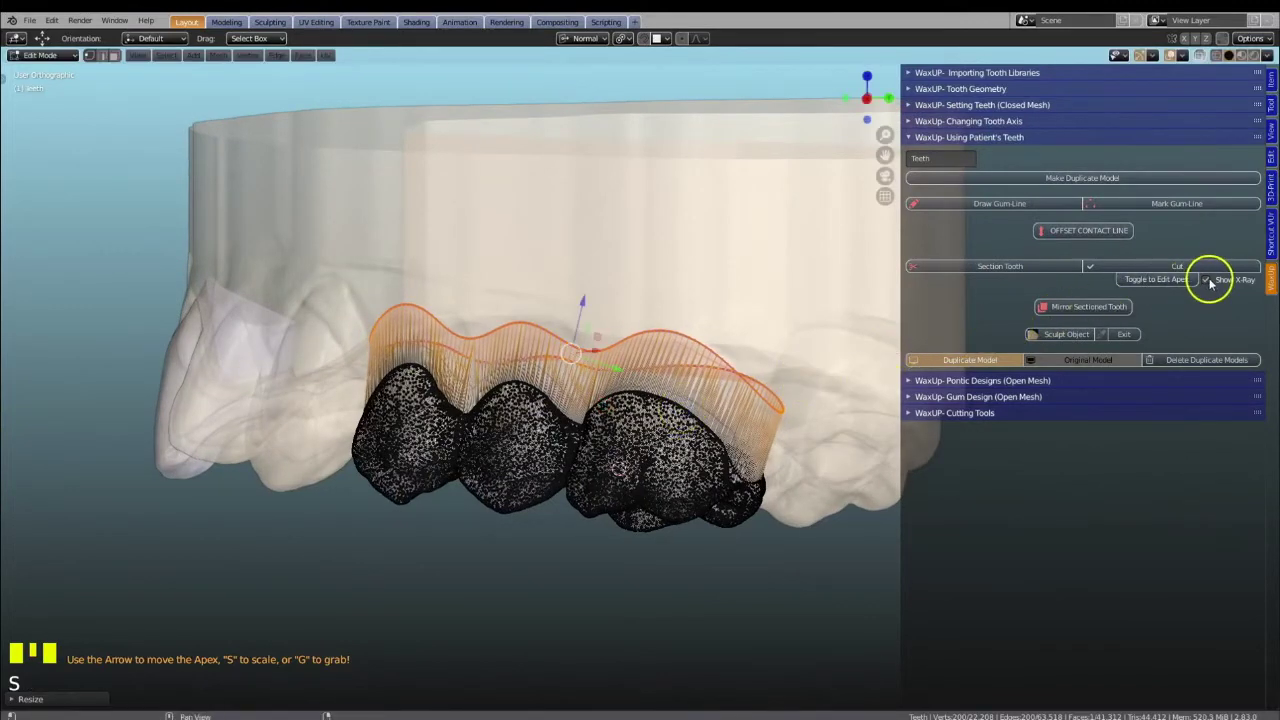
click(1208, 281)
scroll(557, 414, down, 2)
middle_drag(557, 414, 509, 591)
scroll(580, 549, up, 2)
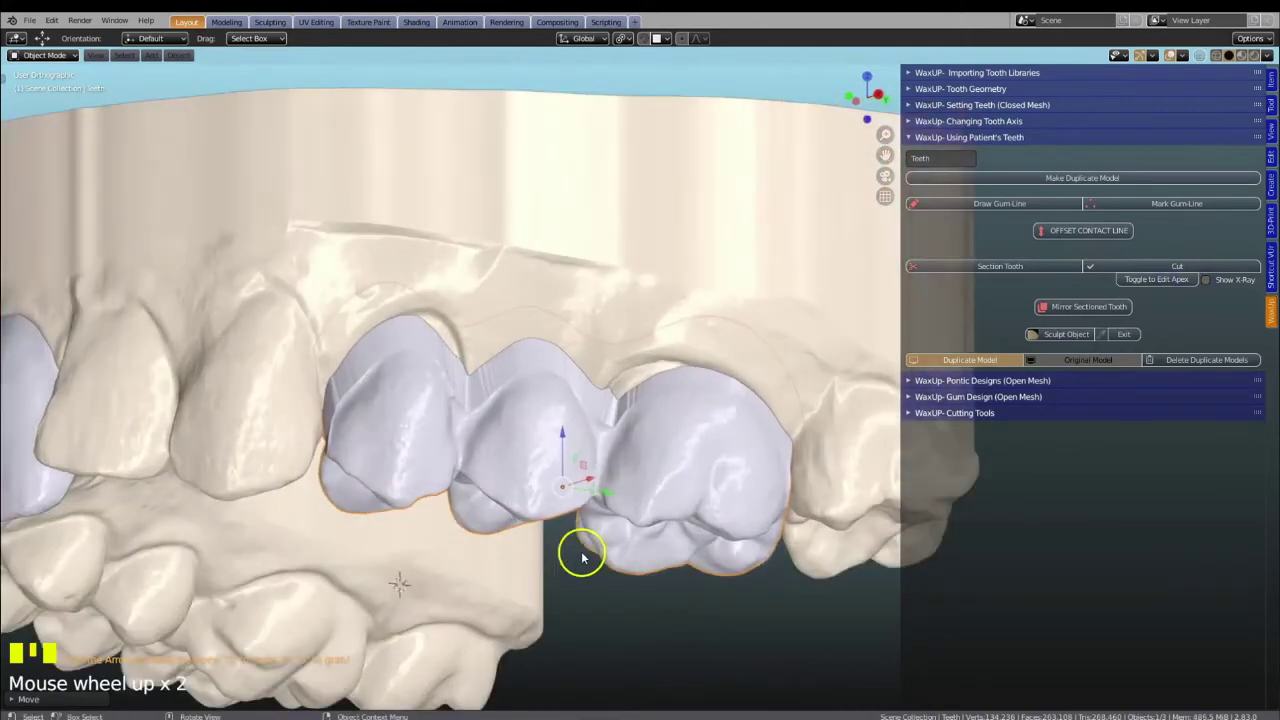
shift+middle_drag(580, 549, 521, 576)
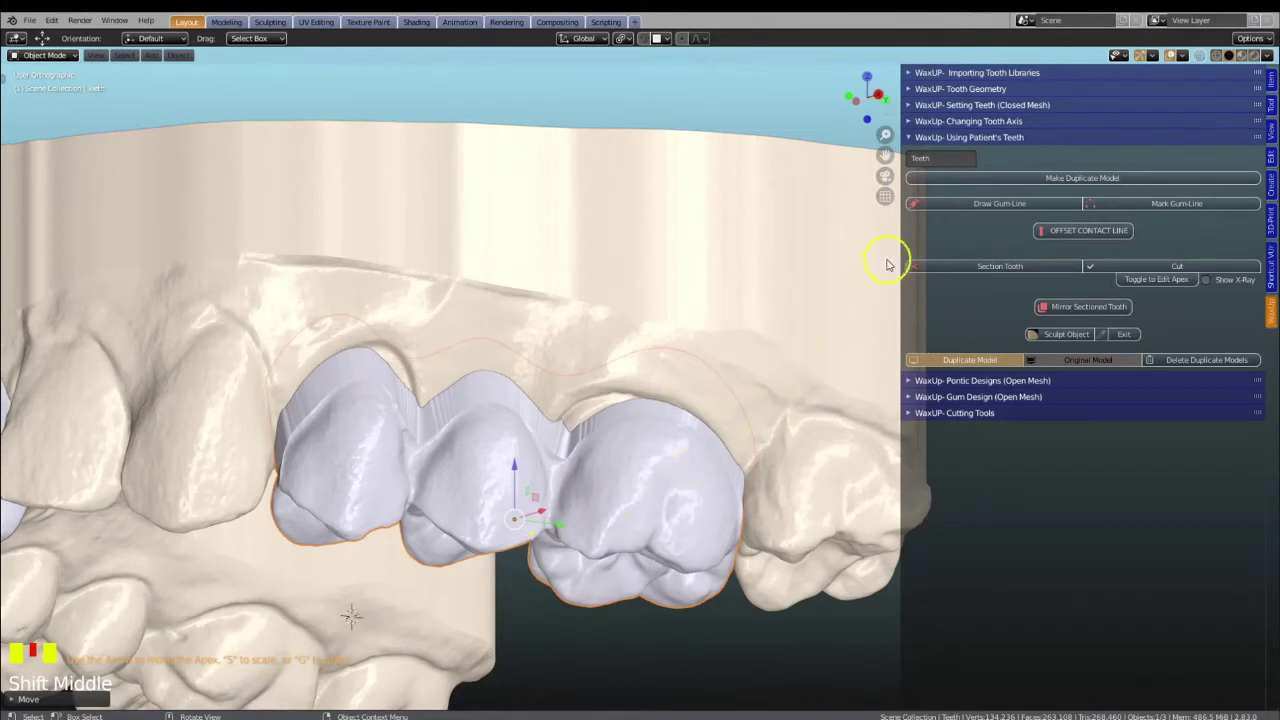
- Put the mirrored teeth in mesh editing for setting teeth and pull the first molar's cheek-side edge up to the gum margin
click(910, 105)
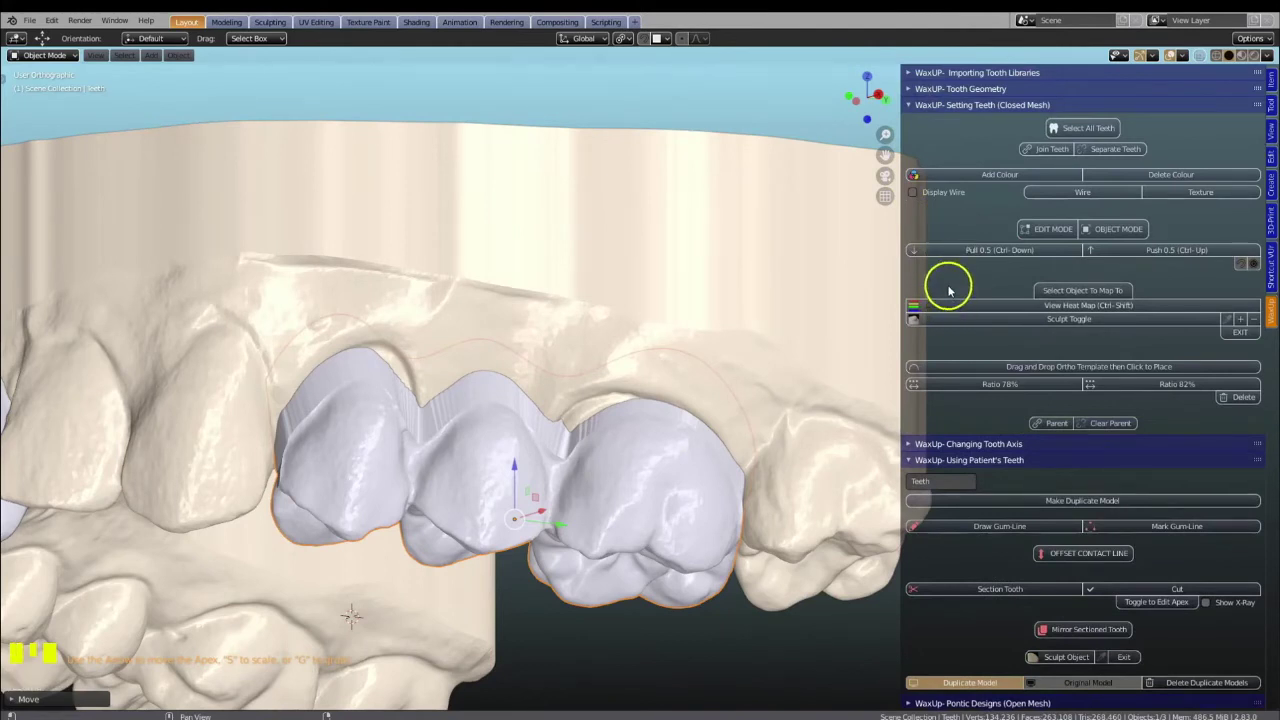
click(1045, 230)
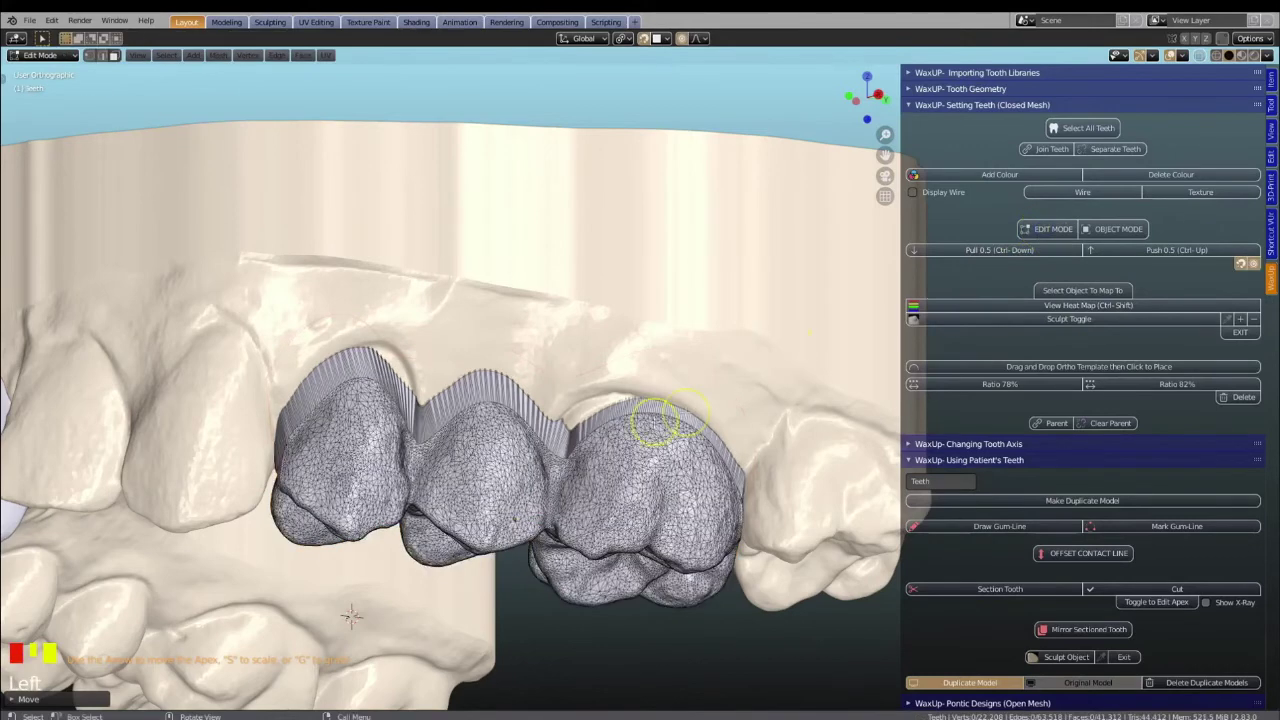
scroll(585, 455, up, 1)
key(g)
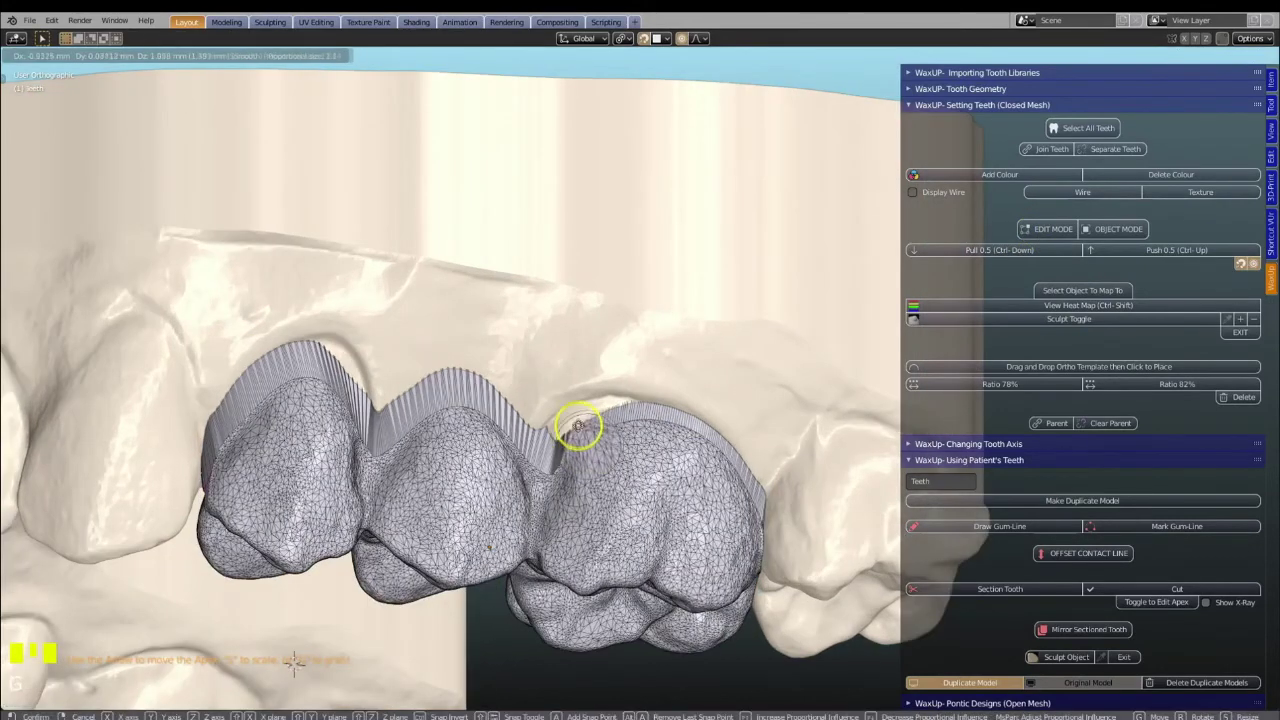
click(443, 409)
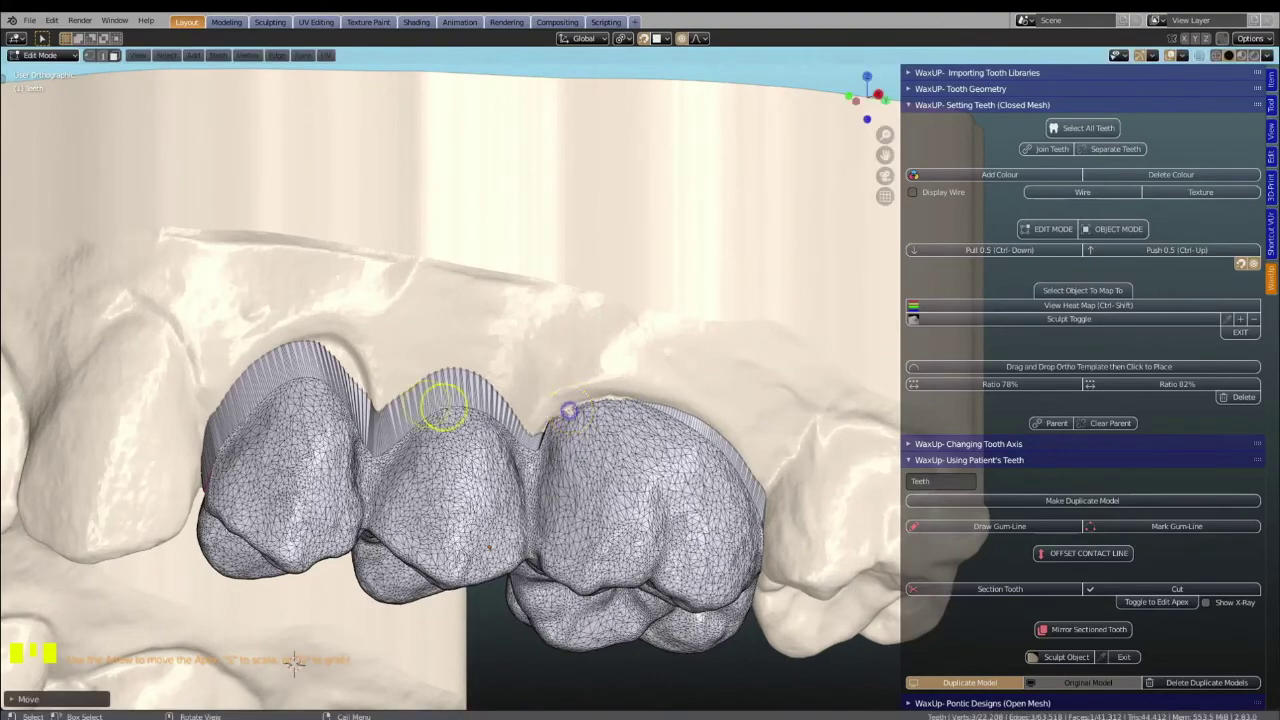
- Pull the first premolar's cheek-side and front gum edges outward to meet the margin of the prepared tooth
middle_drag(443, 409, 330, 413)
key(g)
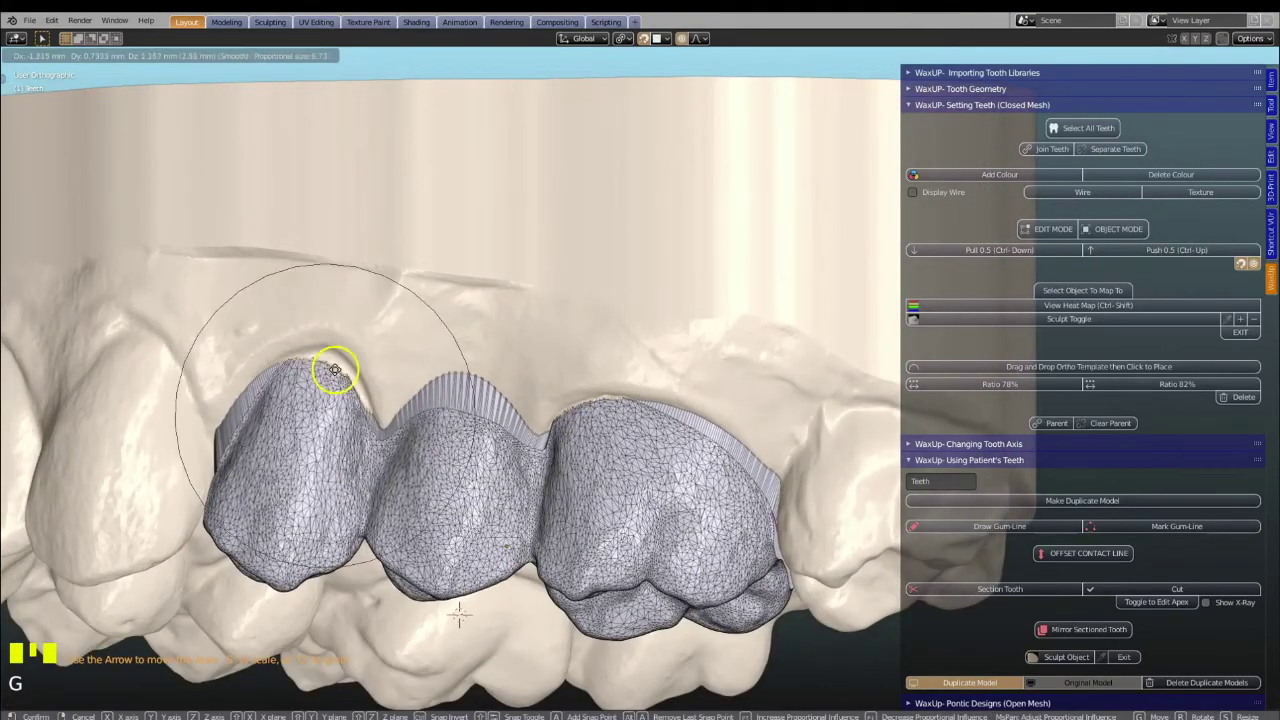
click(340, 352)
middle_drag(340, 352, 366, 386)
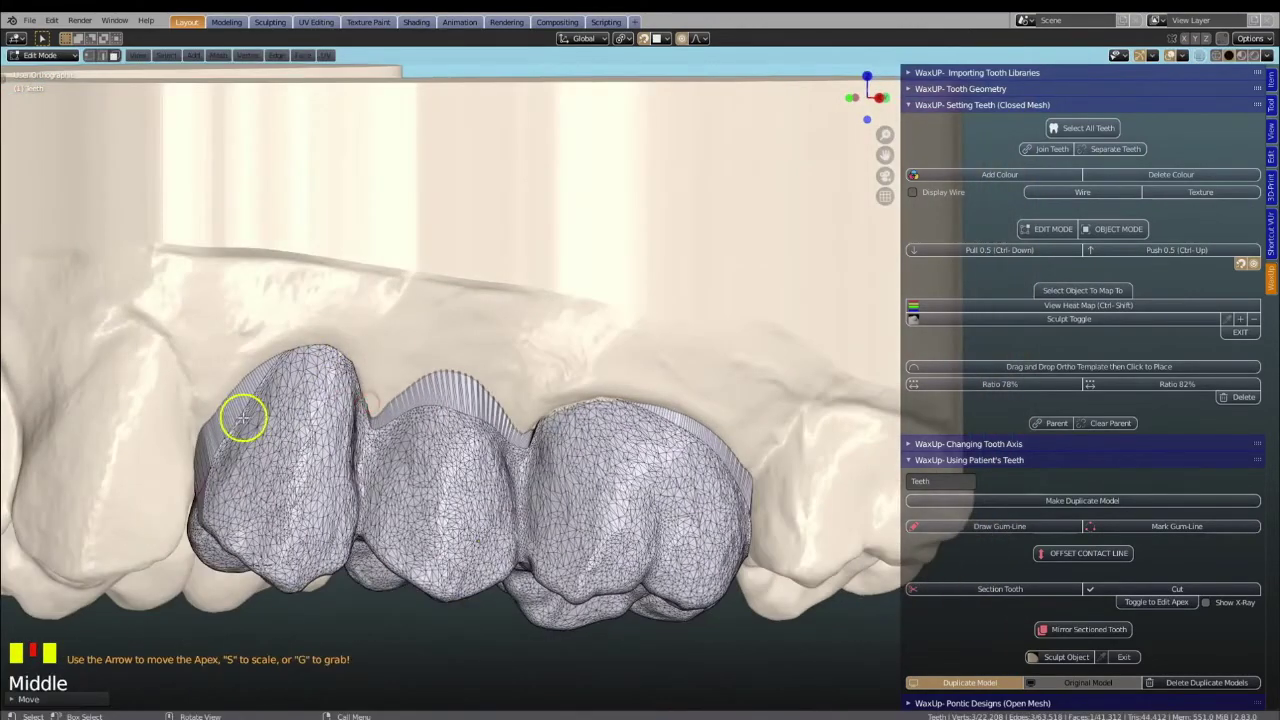
key(g)
click(129, 449)
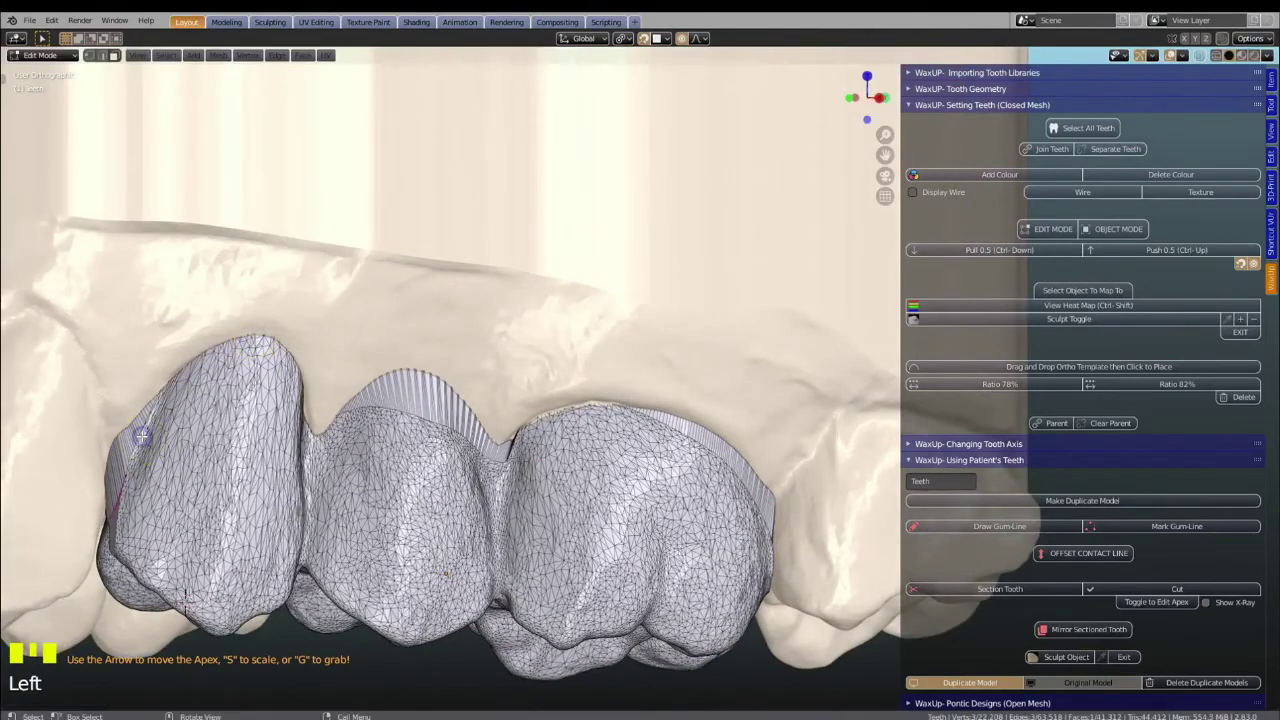
key(g)
click(178, 423)
- Pull the first molar's palatal gum edge outward to cover the preparation margin
scroll(623, 471, up, 3)
middle_drag(623, 471, 589, 457)
scroll(610, 450, down, 3)
click(579, 425)
key(g)
click(551, 457)
scroll(523, 480, up, 3)
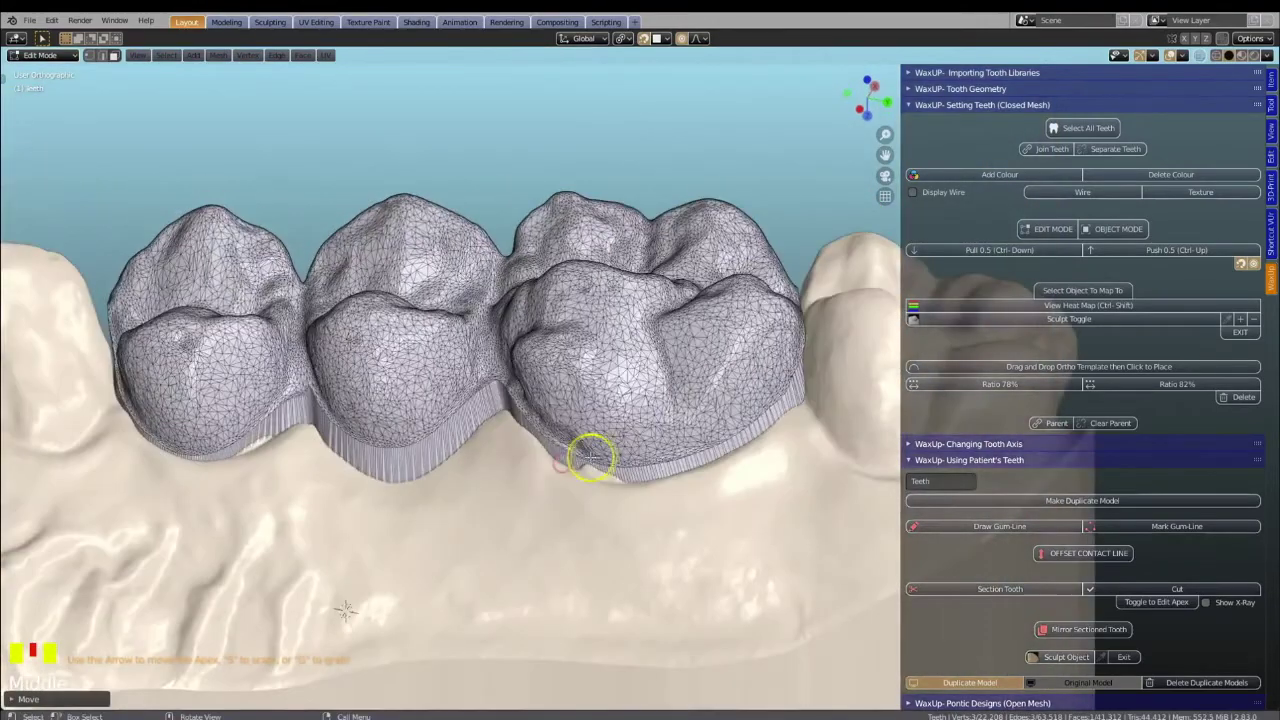
key(g)
click(596, 485)
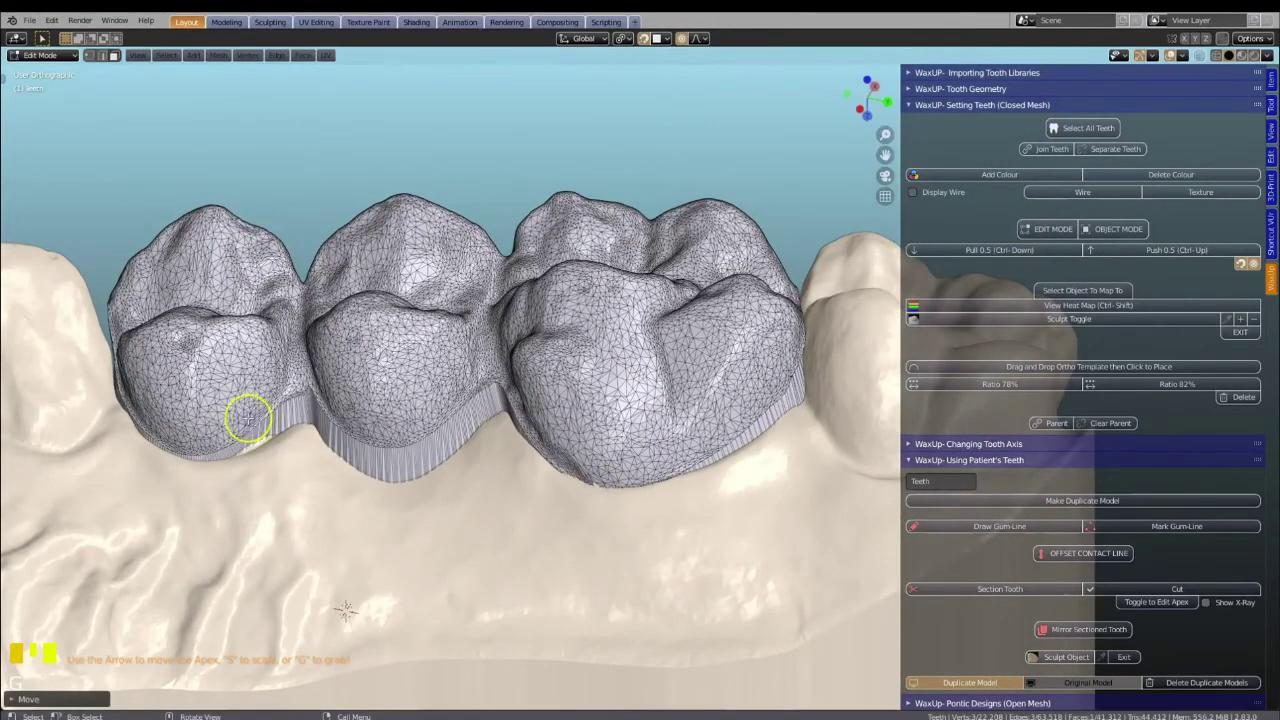
- Extend the first premolar's palatal edge to the gum margin and return the teeth to object mode
key(g)
click(251, 451)
scroll(470, 355, down, 2)
middle_drag(484, 343, 492, 412)
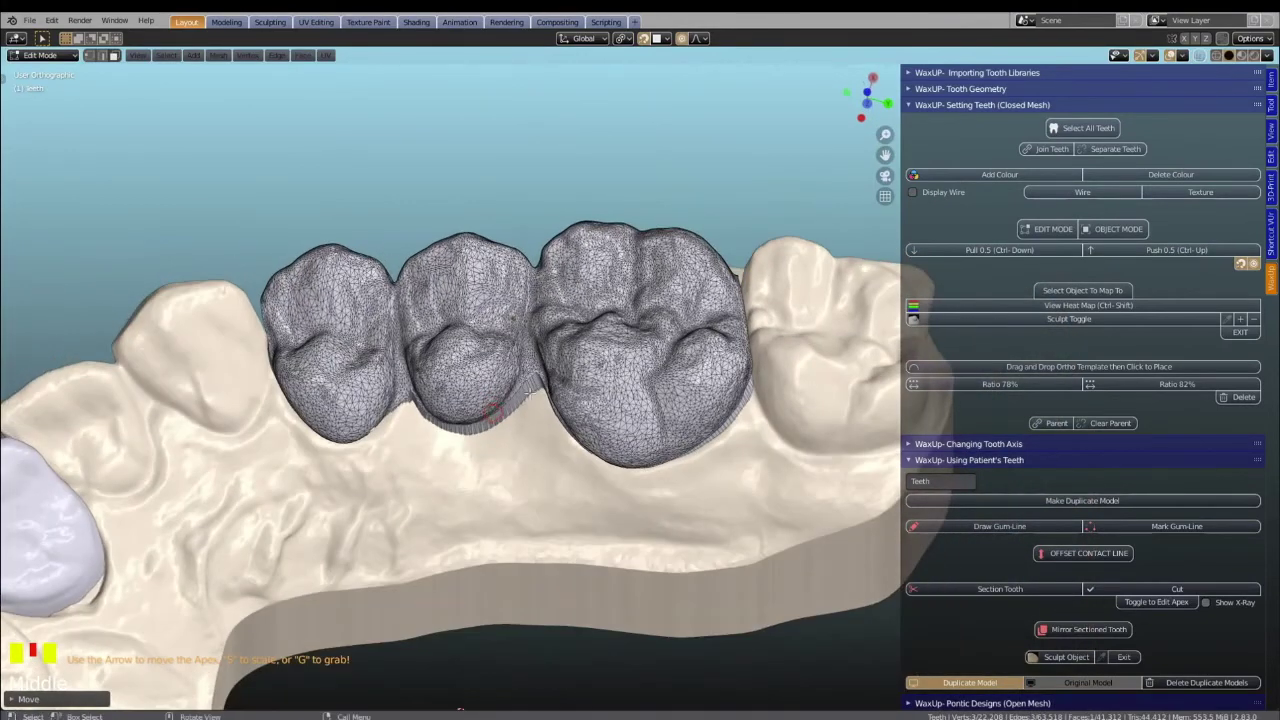
click(1100, 229)
middle_drag(678, 291, 691, 471)
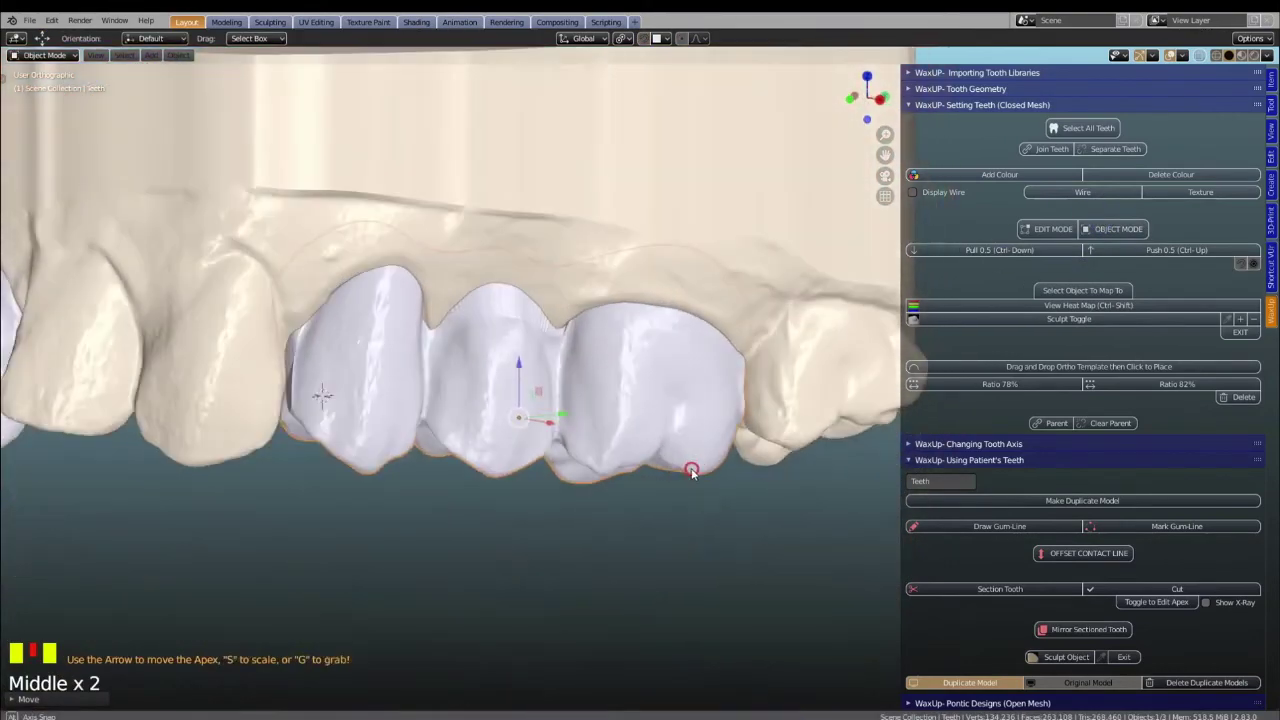
- Start sculpting the mirrored teeth and smooth their mesh along the cheek-side and palatal gum edges
scroll(1015, 455, down, 5)
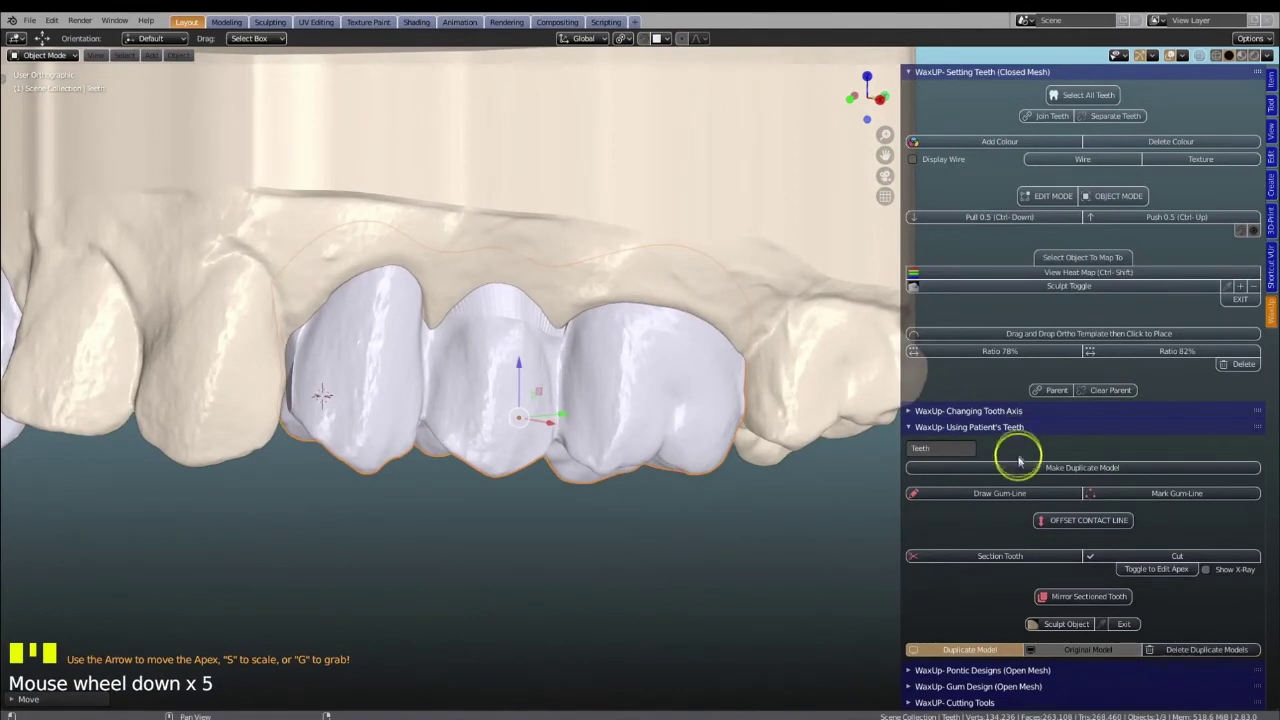
click(1067, 627)
scroll(371, 300, up, 3)
mouse_move(42, 300)
mouse_down()
mouse_move(40, 436)
mouse_move(266, 277)
mouse_move(523, 262)
mouse_up()
middle_drag(840, 347, 323, 297)
middle_drag(586, 409, 603, 357)
drag(543, 329, 622, 364)
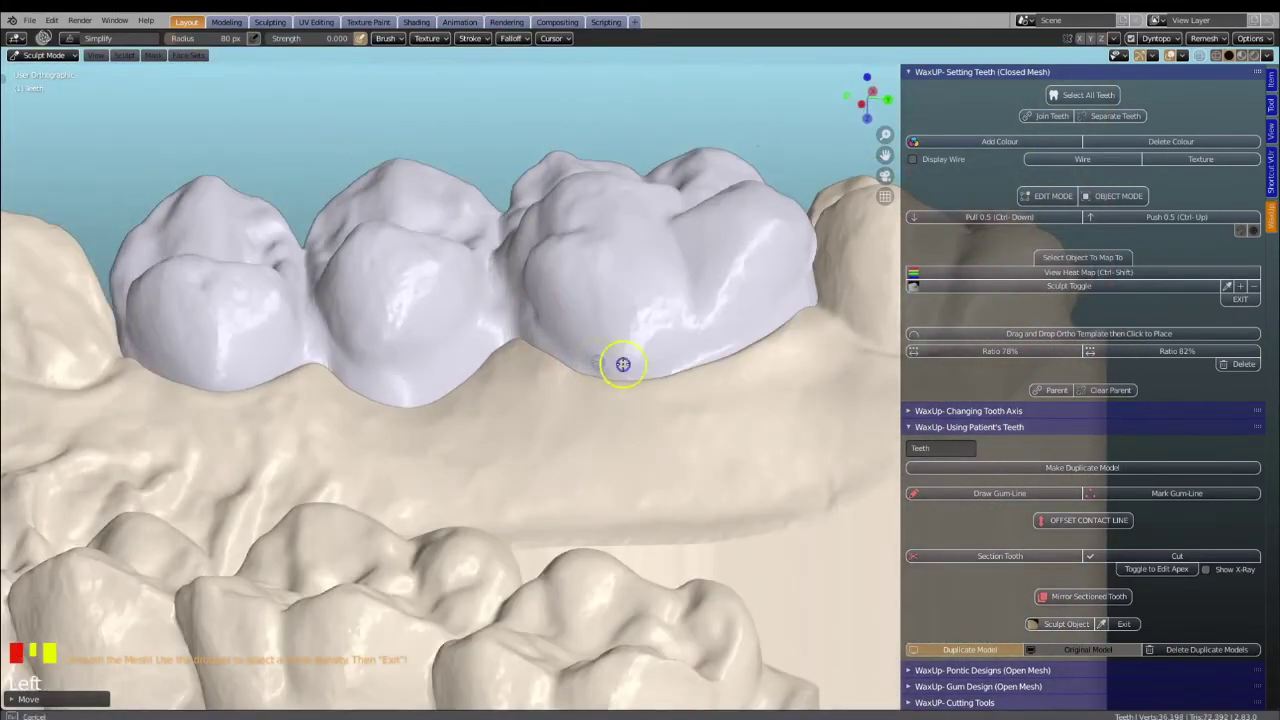
- Smooth the first molar's mesh on the side facing the second molar, from the contact down to the gum edge
middle_drag(811, 217, 502, 319)
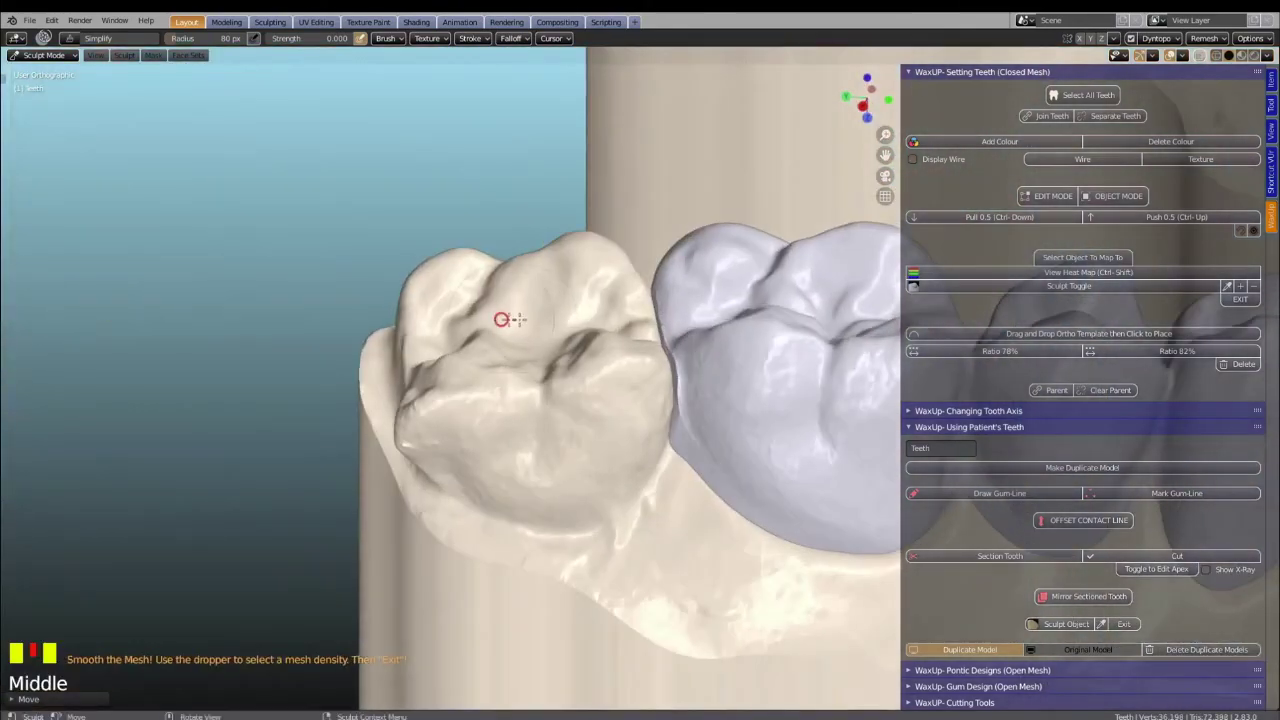
drag(667, 335, 667, 335)
drag(708, 472, 729, 491)
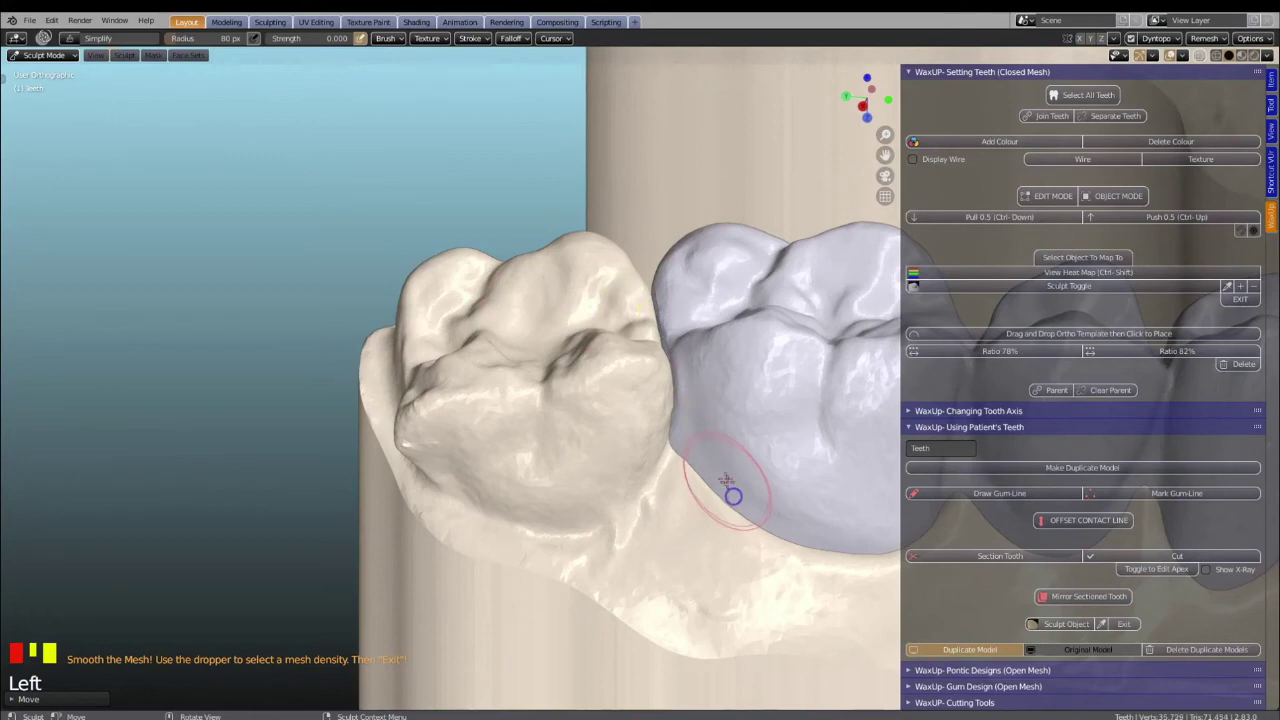
- Smooth the mesh in the spaces between the first molar and the premolars
scroll(749, 457, down, 2)
mouse_move(749, 457)
shift+middle_down()
mouse_move(490, 410)
mouse_move(313, 443)
shift+middle_up()
scroll(313, 443, up, 2)
mouse_move(300, 500)
mouse_down()
mouse_move(286, 517)
mouse_move(345, 364)
mouse_up()
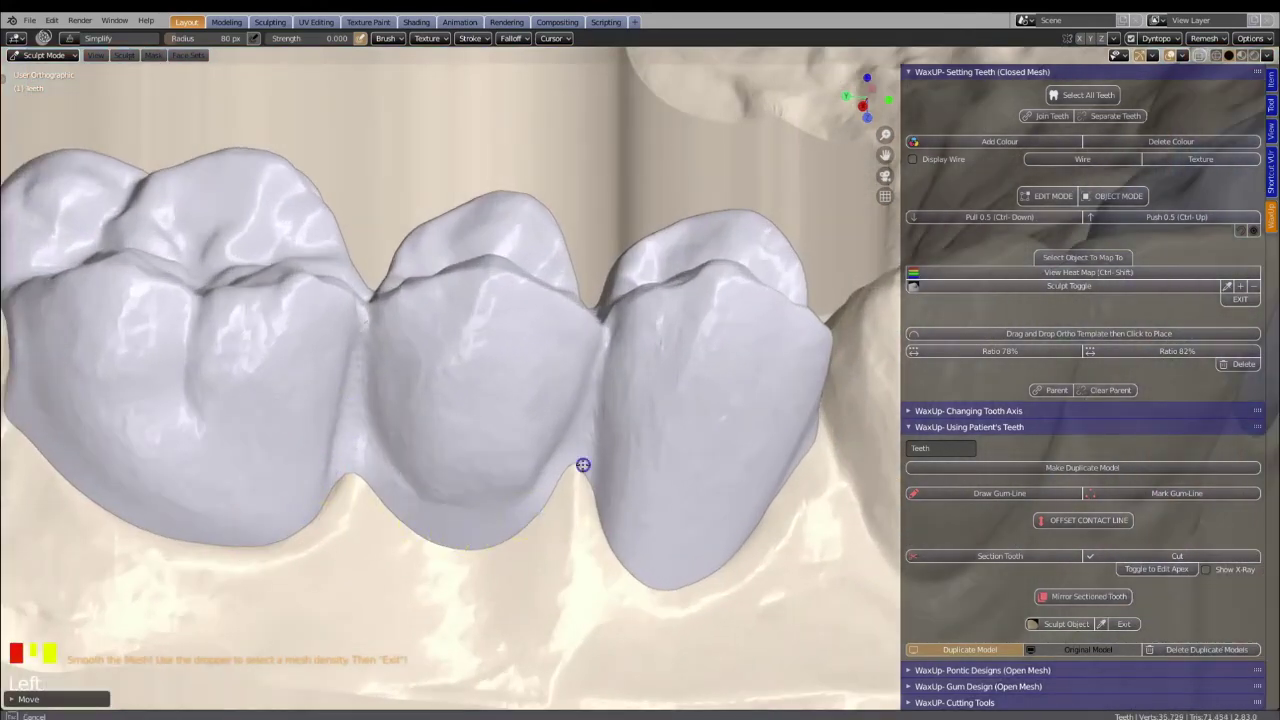
scroll(680, 371, down, 8)
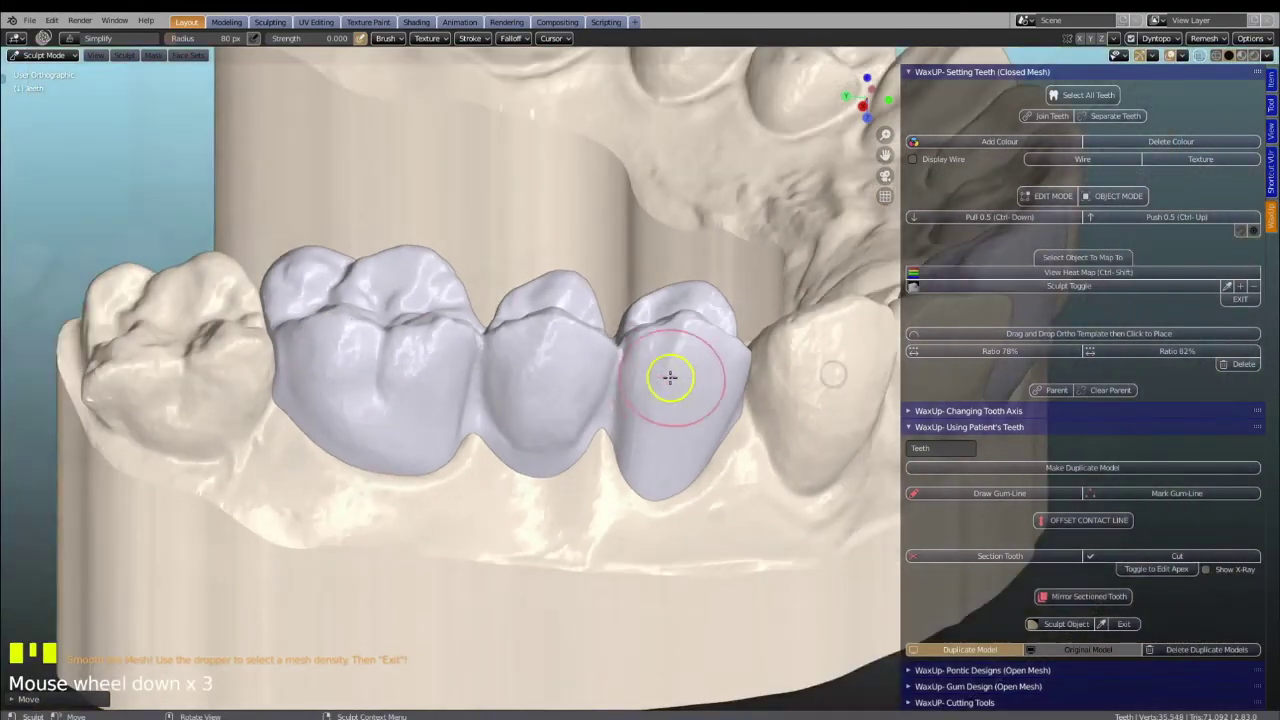
middle_drag(337, 349, 500, 511)
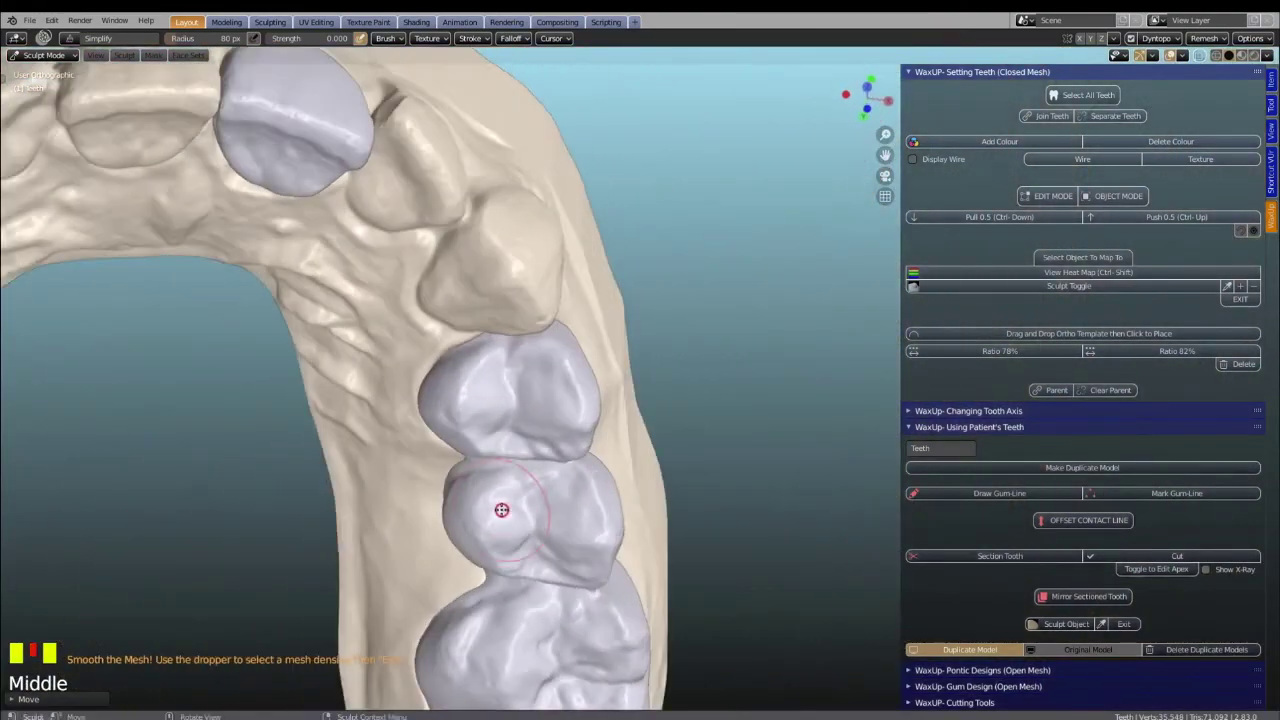
scroll(501, 457, down, 2)
middle_drag(401, 329, 548, 379)
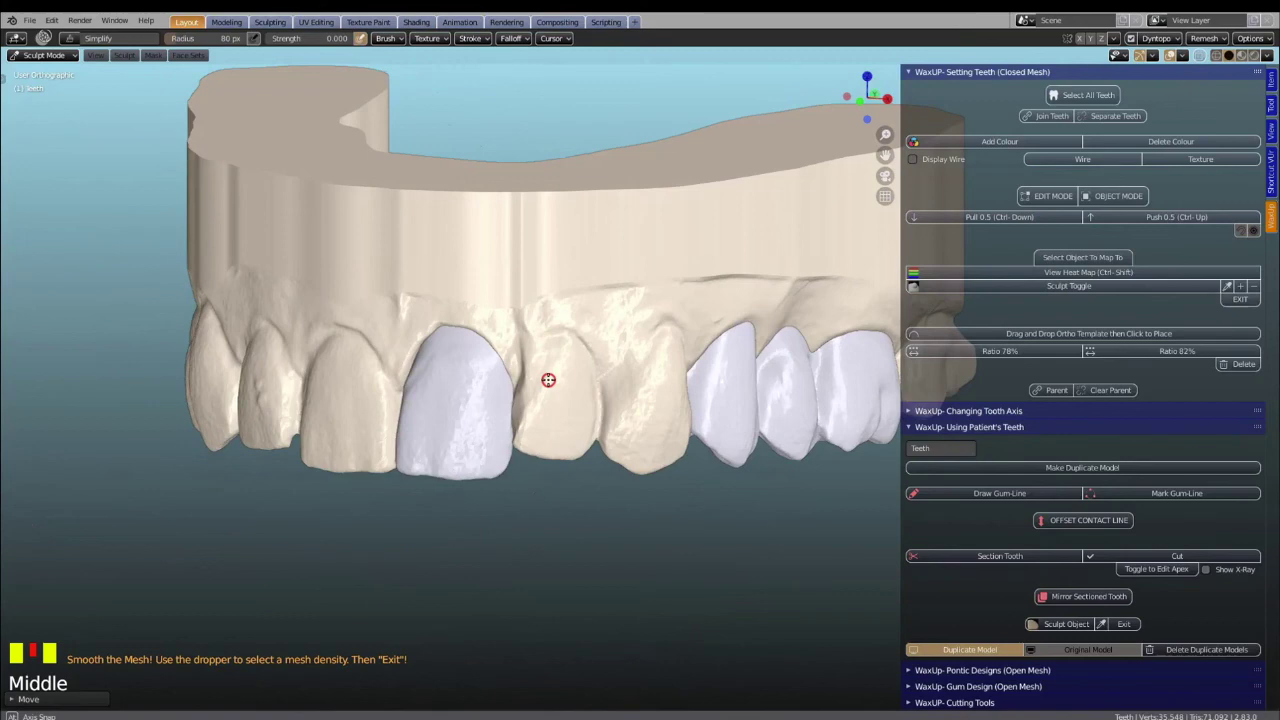
middle_drag(548, 379, 529, 374)
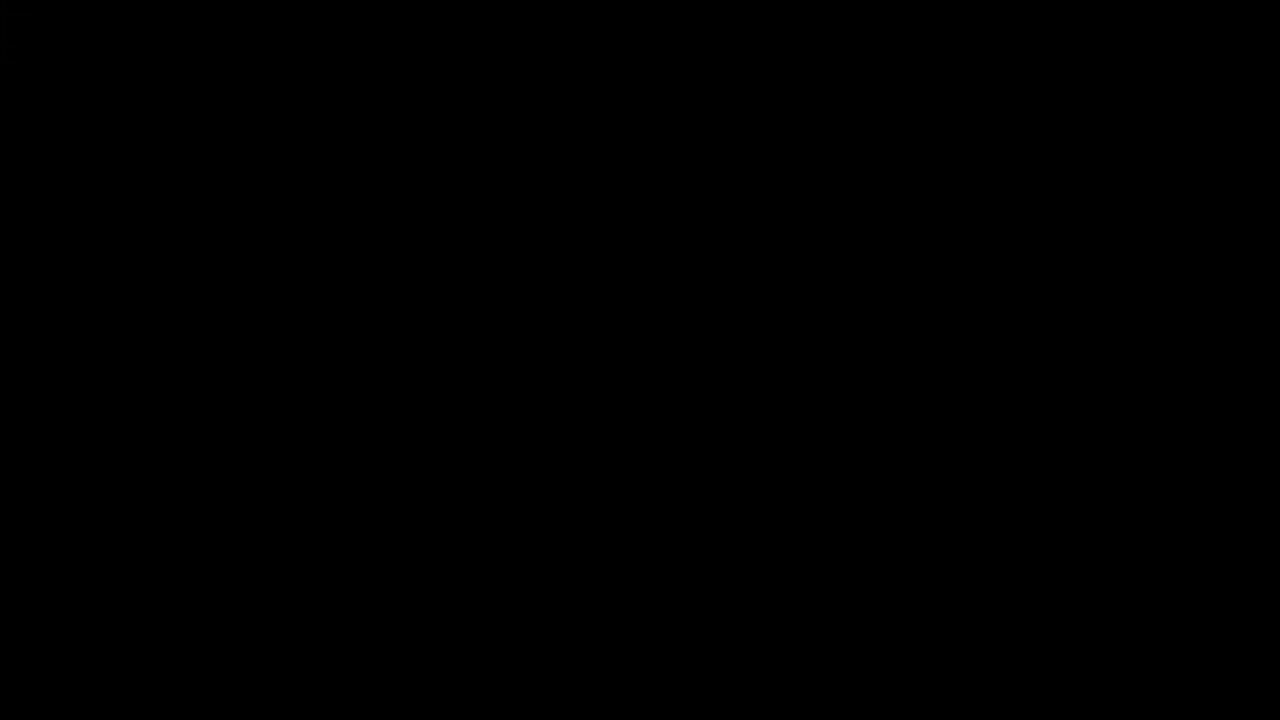